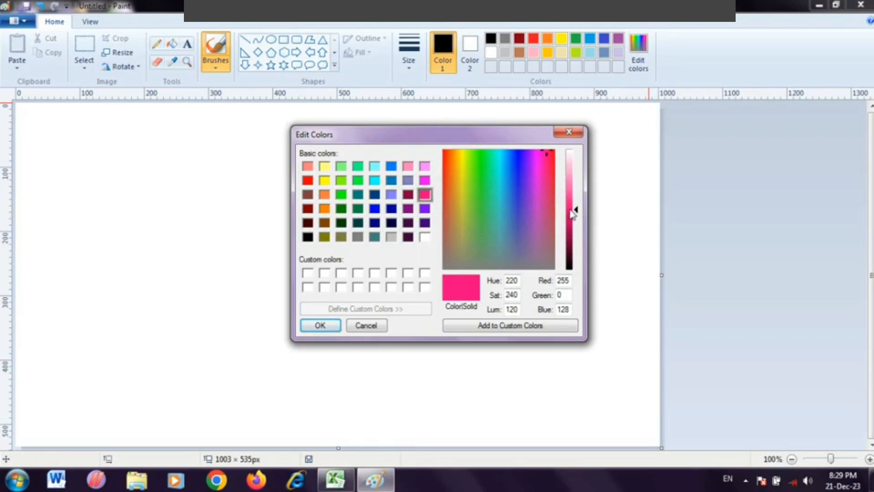
Set the drawing colour to bright pink (RGB 242, 0, 121) and draw a circle about 204 × 207 px near the canvas centre
click(313, 326)
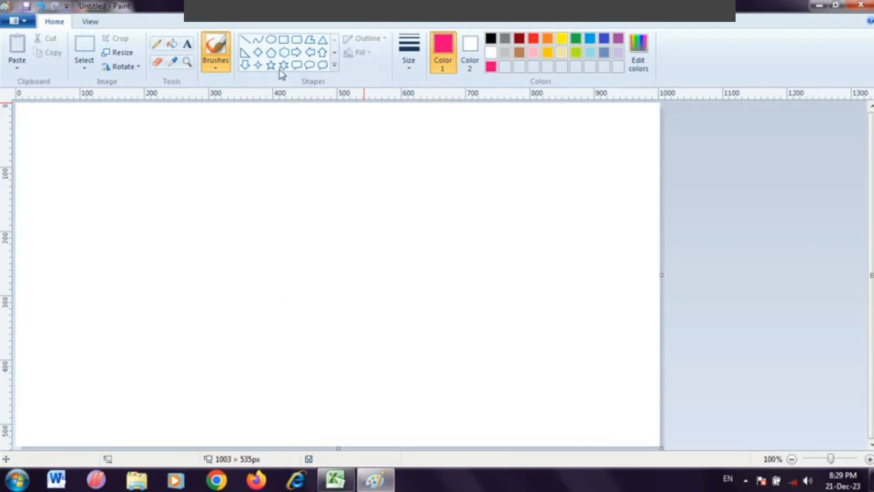
click(271, 39)
mouse_move(264, 239)
mouse_down()
mouse_move(375, 398)
mouse_move(444, 440)
mouse_move(390, 368)
mouse_up()
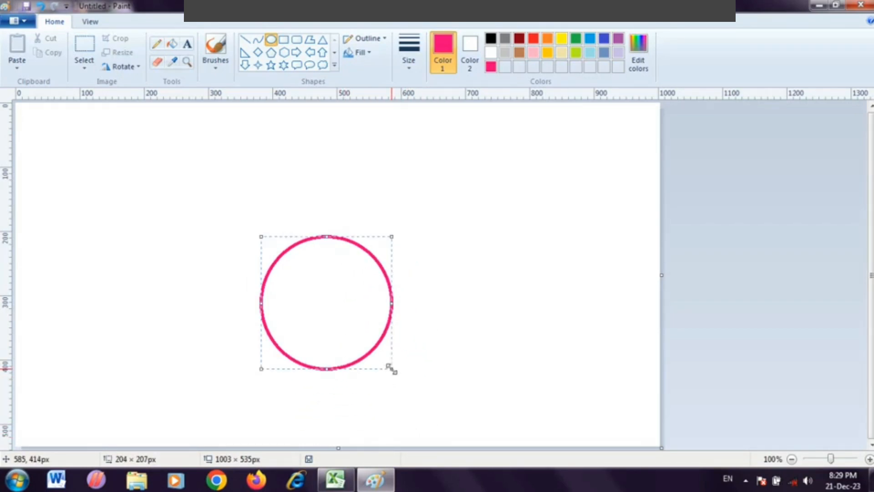
click(595, 211)
Darken the colour to RGB 196, 0, 98 and draw an ellipse about 416 × 396 px centred around the pink circle
click(638, 68)
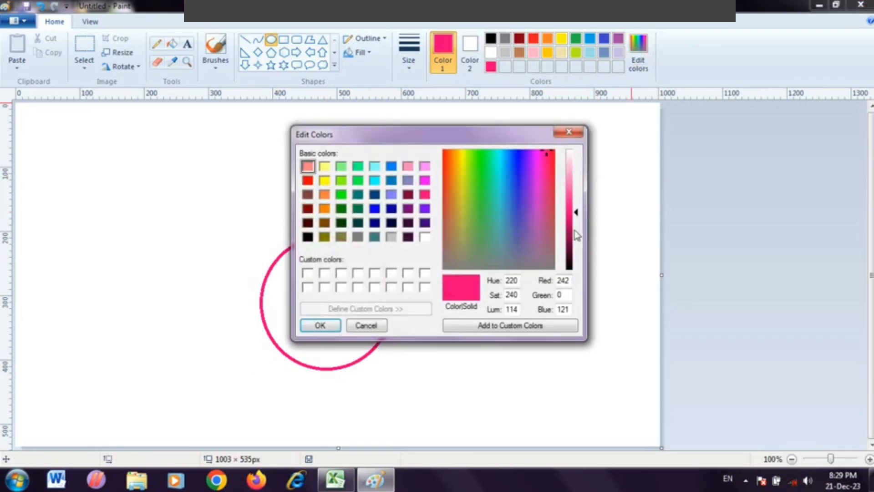
click(571, 224)
click(320, 325)
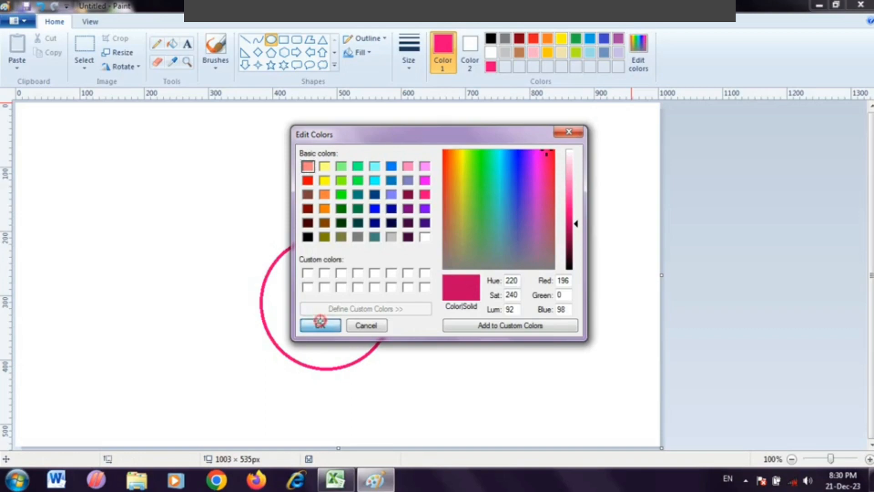
drag(184, 184, 451, 438)
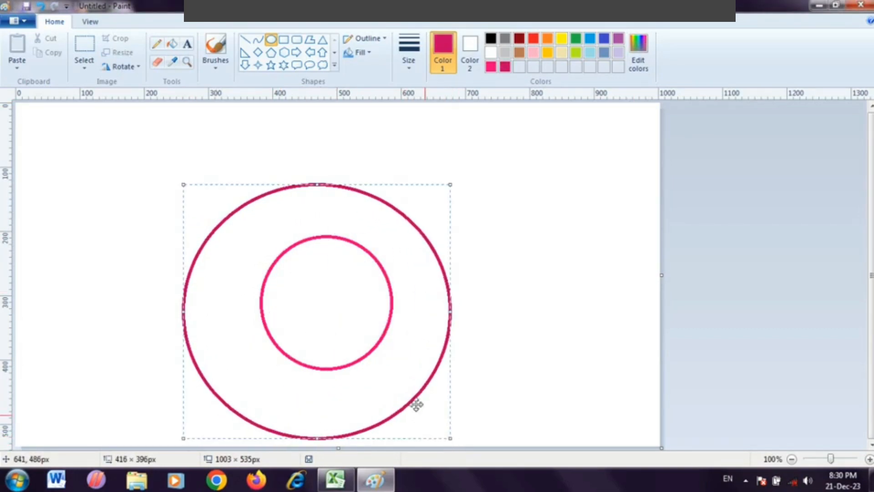
drag(384, 382, 392, 370)
click(563, 333)
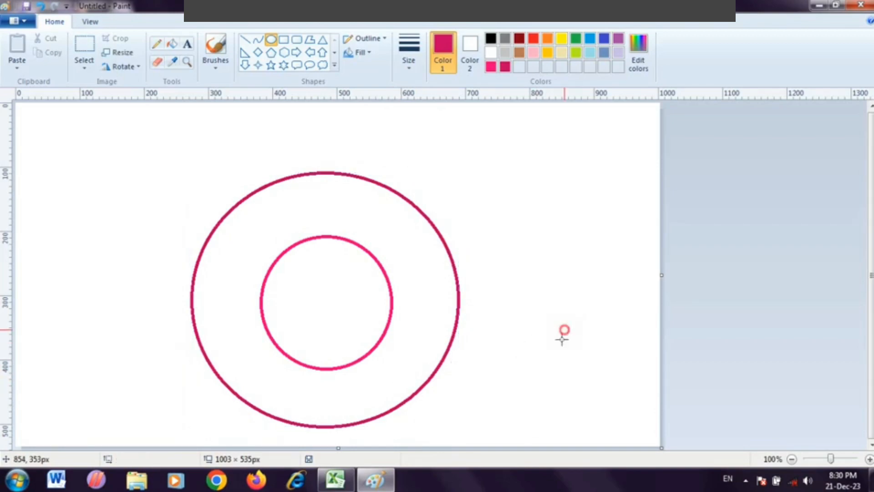
Darken the colour to RGB 157, 0, 79 and draw a third ellipse about 696 × 605 px centred around the other two
click(640, 63)
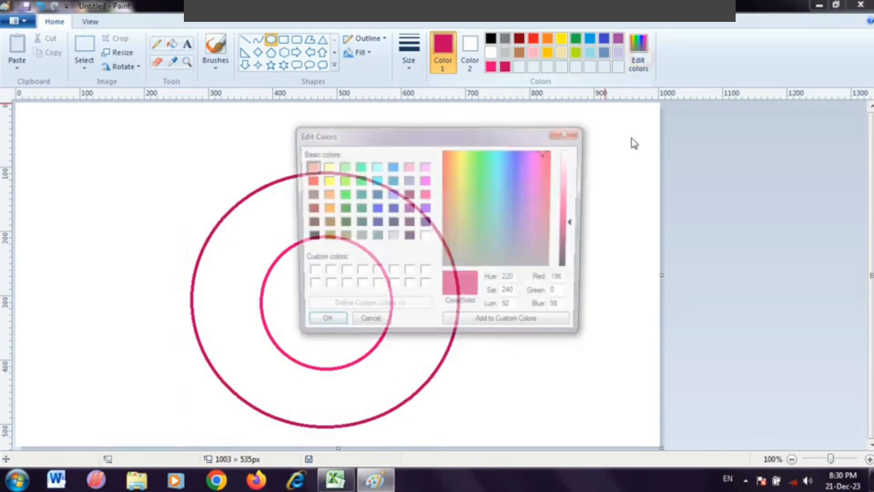
click(572, 233)
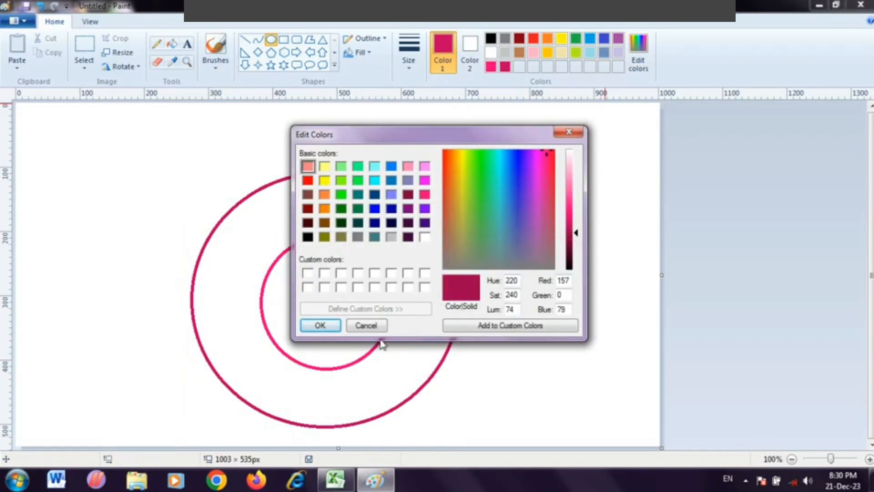
click(318, 328)
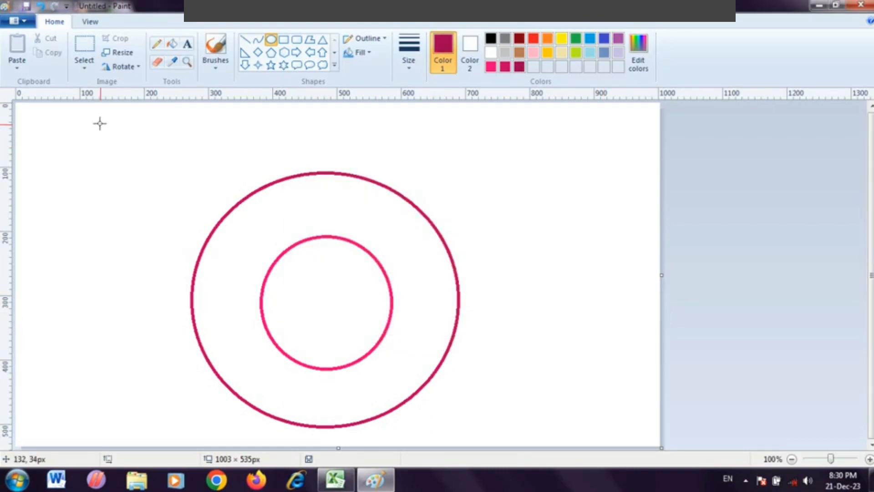
drag(99, 123, 546, 490)
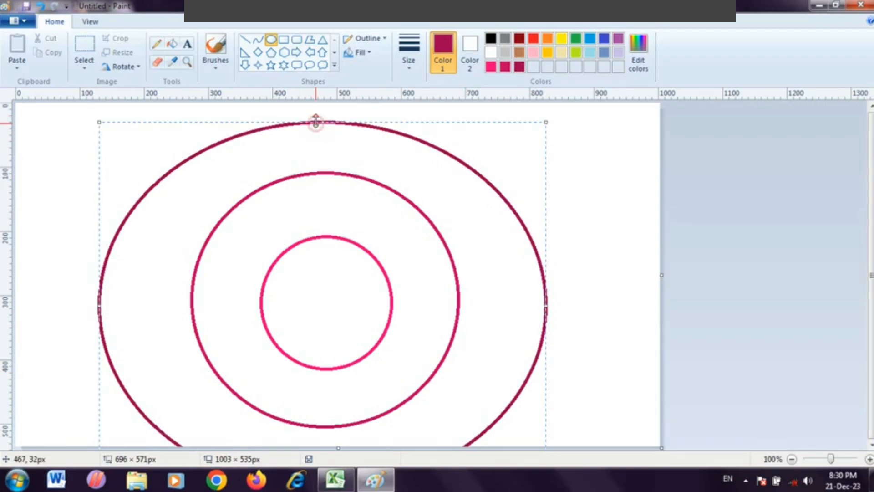
drag(316, 121, 315, 106)
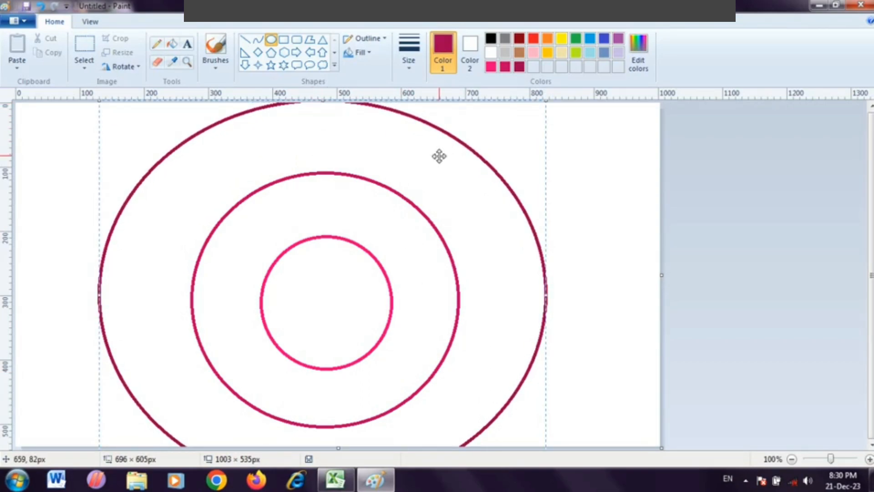
drag(439, 157, 439, 159)
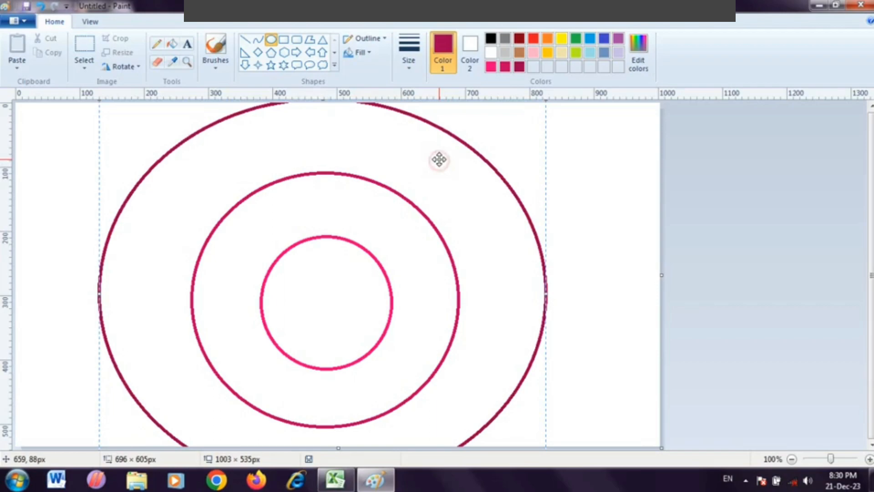
click(623, 213)
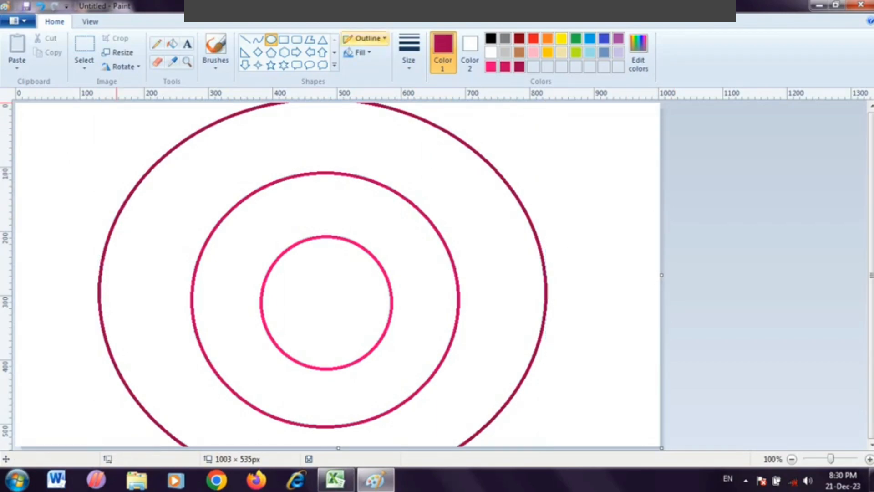
Darken the colour to RGB 51, 0, 26 and draw an outermost ellipse about 849 × 785 px centred around the others
click(636, 59)
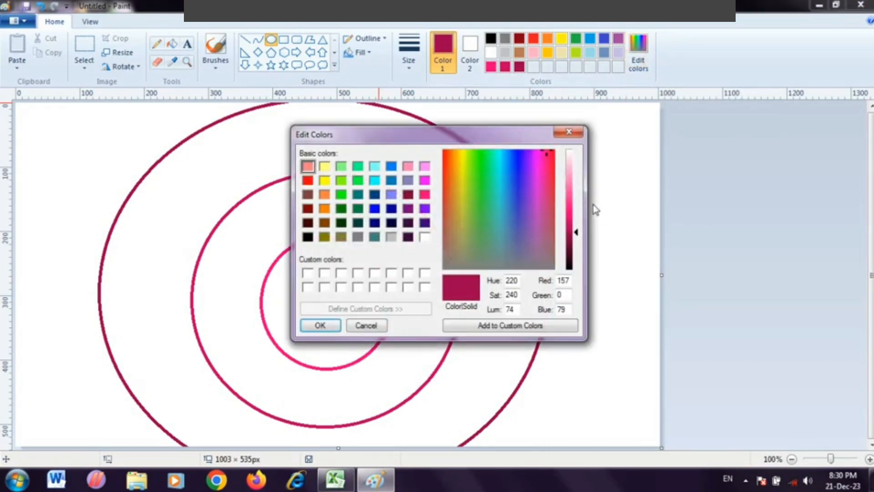
click(575, 258)
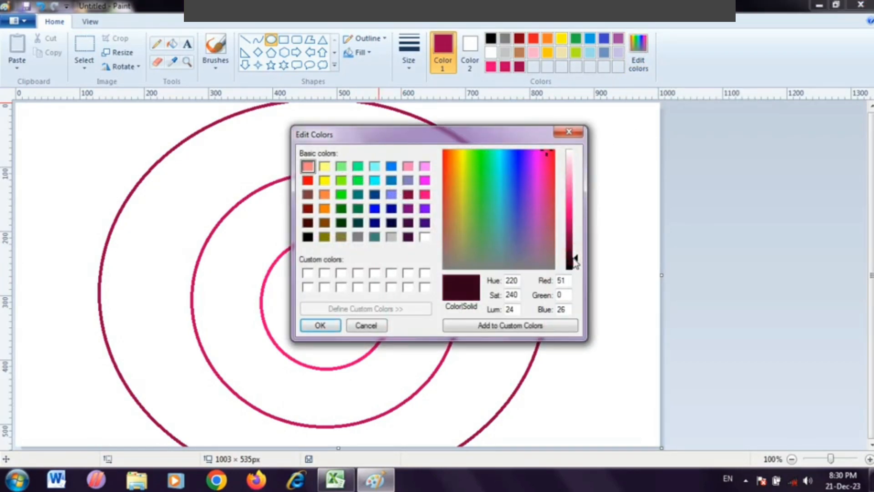
click(320, 326)
drag(60, 128, 606, 465)
drag(418, 266, 411, 352)
drag(328, 216, 314, 46)
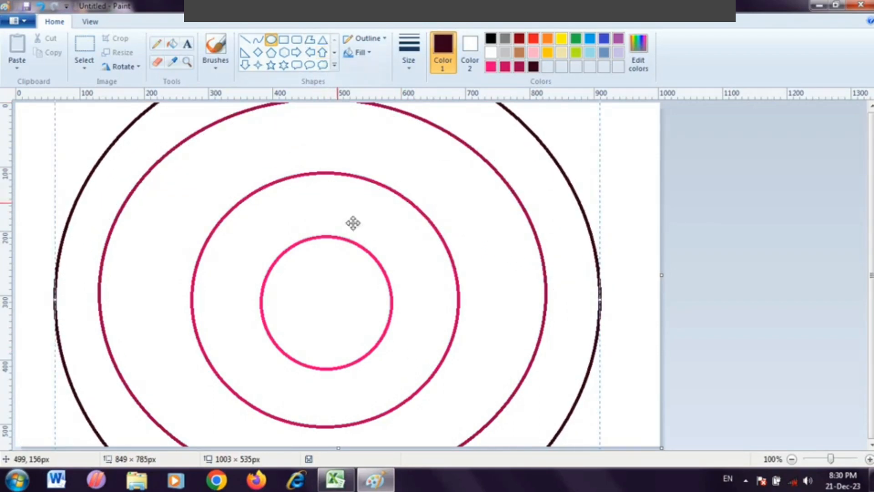
click(624, 176)
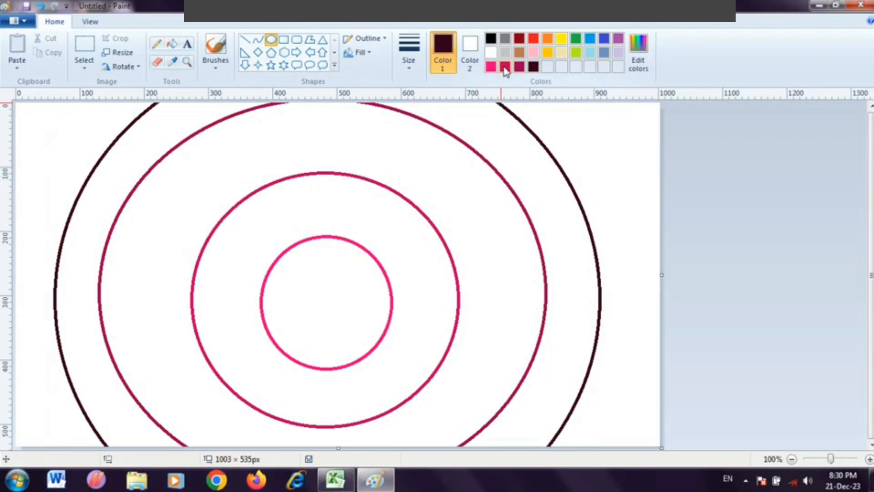
Fill the innermost circle with the bright pink and the ring around it with the second, slightly darker pink
click(173, 45)
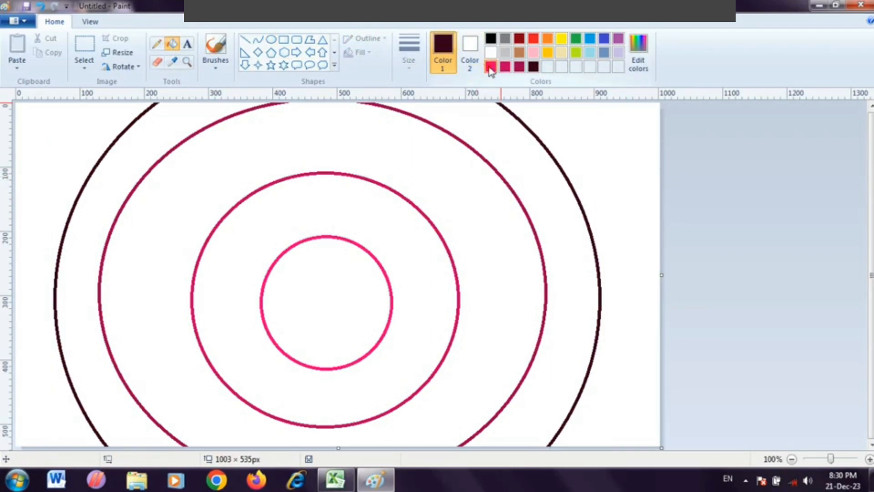
click(490, 68)
click(357, 263)
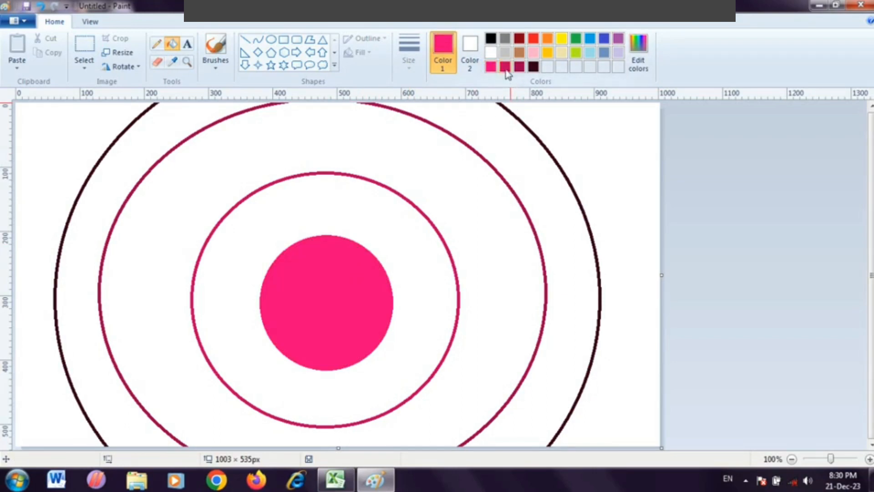
click(505, 68)
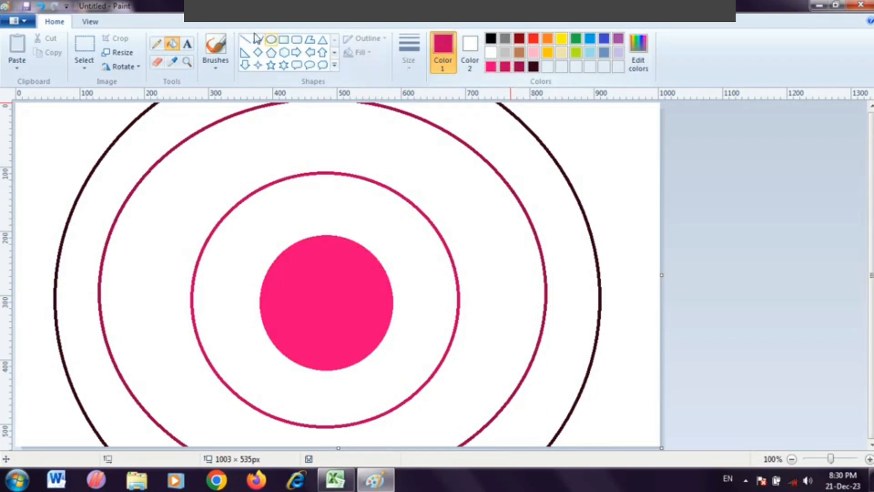
click(407, 255)
Fill the third ring with its dark pink outline colour and both sides of the outermost ring with the darkest maroon
click(520, 67)
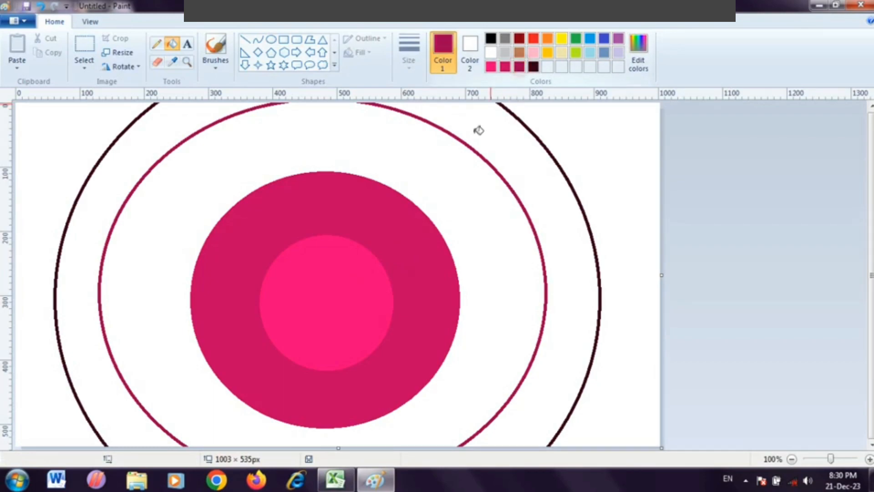
click(459, 198)
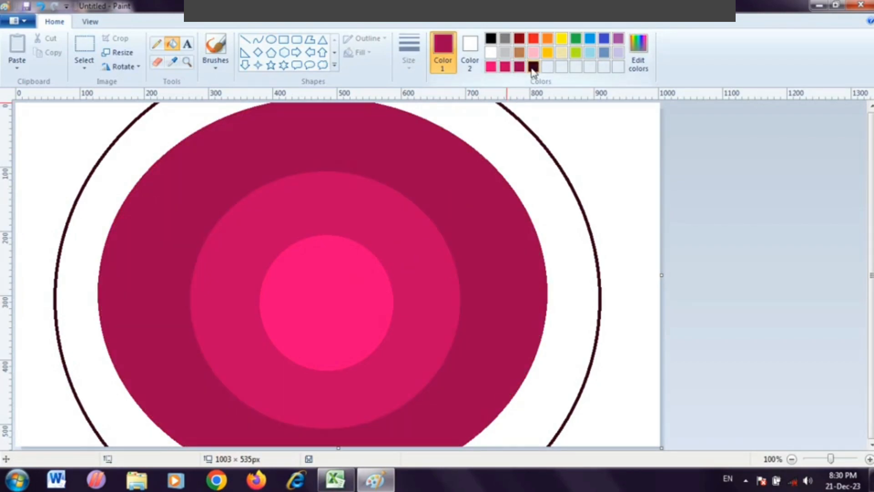
click(533, 68)
click(529, 176)
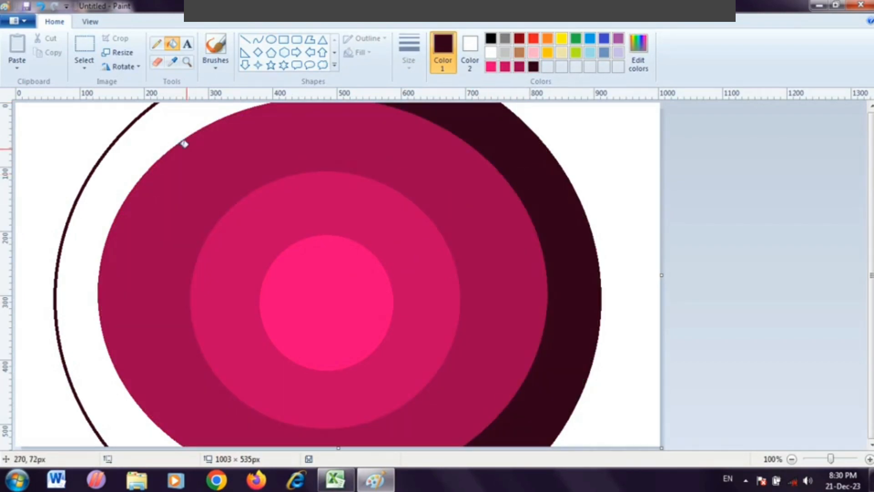
click(165, 142)
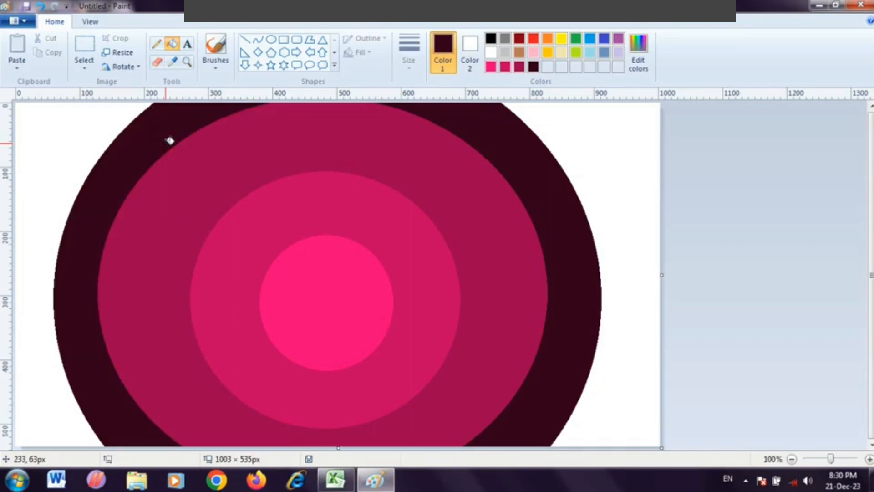
Darken the colour to near-black (RGB 4, 0, 2) and fill the white canvas background on both sides of the rings
click(638, 54)
drag(575, 246, 575, 268)
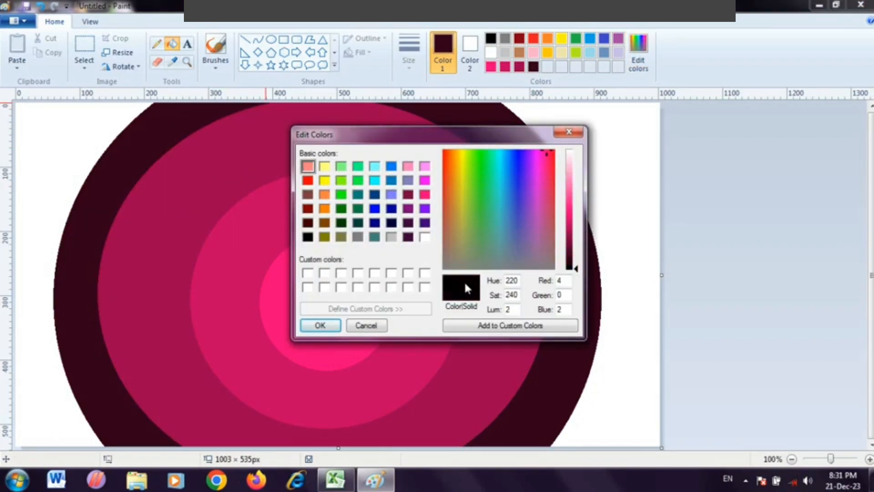
click(338, 324)
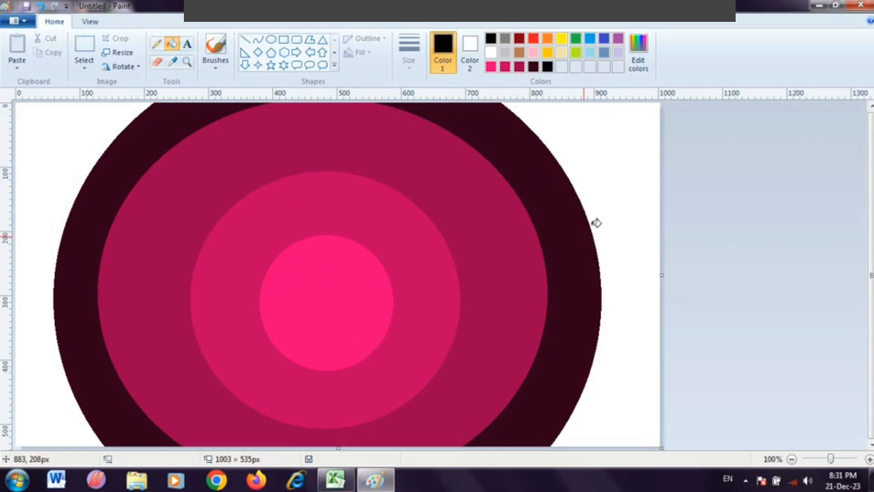
click(634, 192)
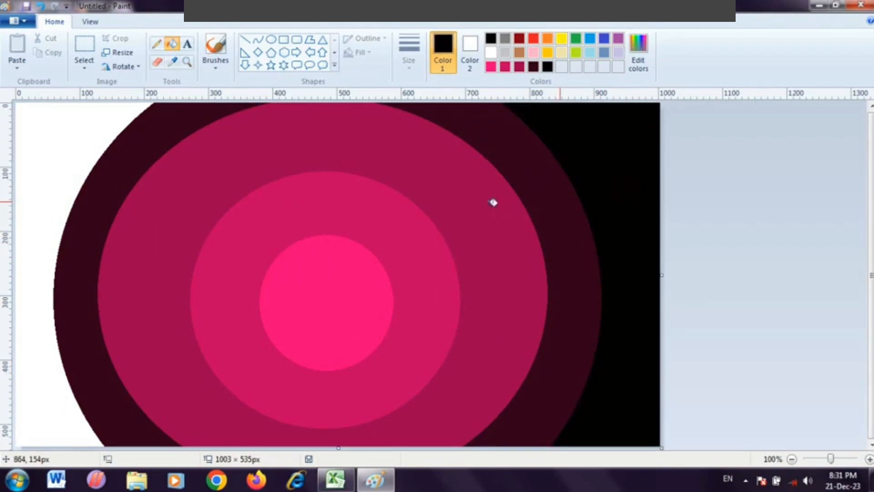
click(73, 179)
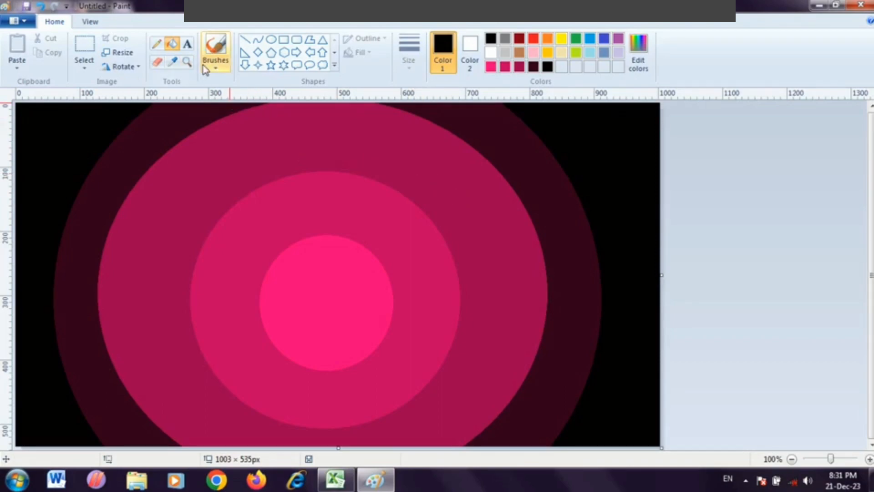
Airbrush bright pink around the innermost circle's edge to blend it outward into the second ring
click(216, 68)
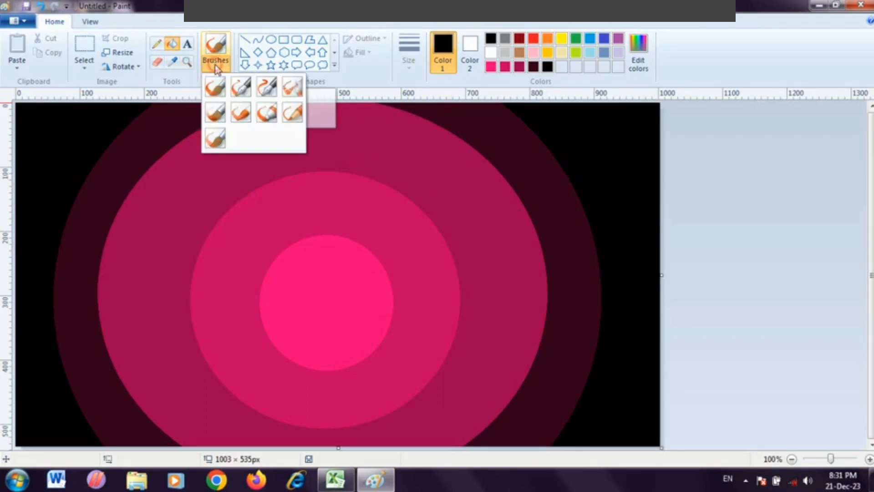
click(293, 88)
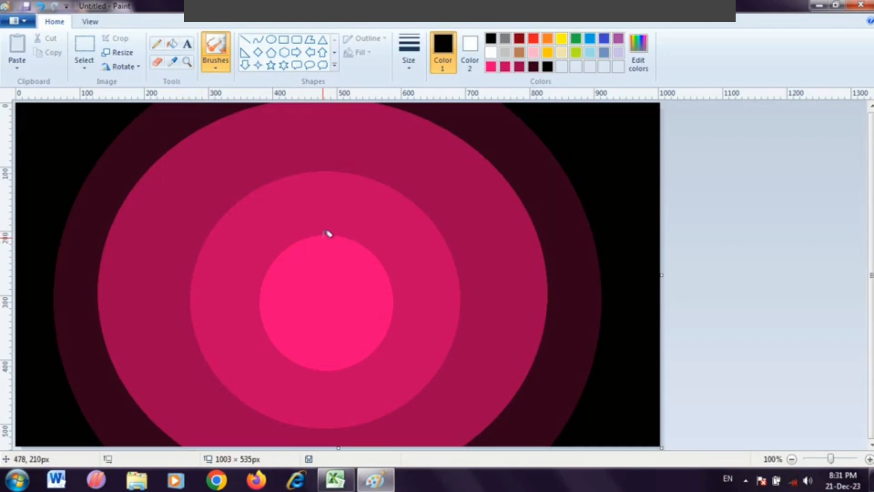
drag(312, 233, 326, 234)
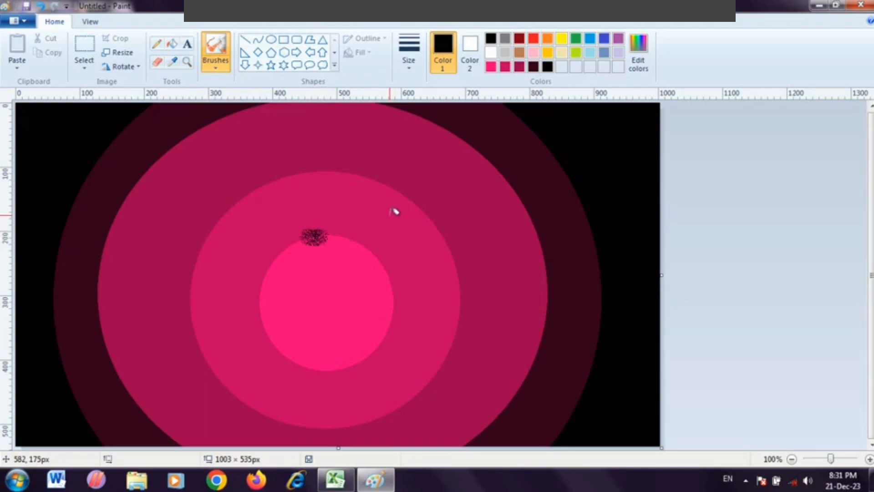
key(ctrl+z)
click(490, 67)
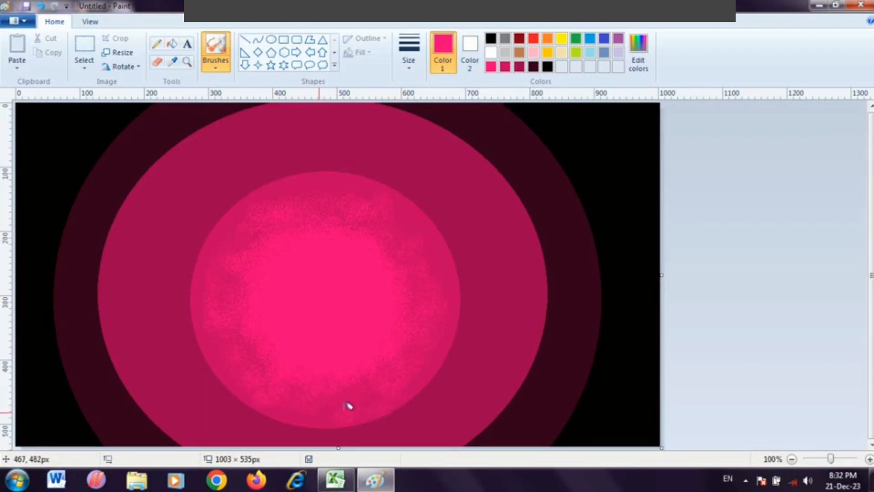
Airbrush the second pink around the second circle's edge and outward to blend it into the third ring
click(505, 67)
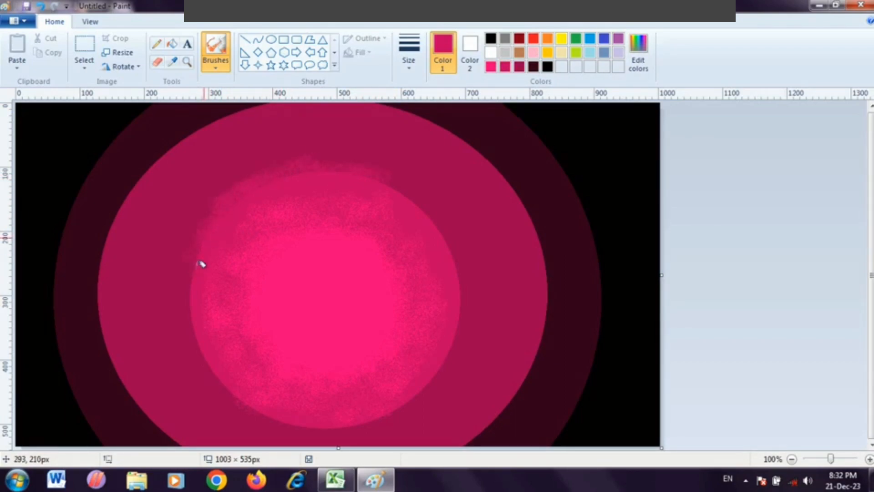
drag(200, 264, 199, 324)
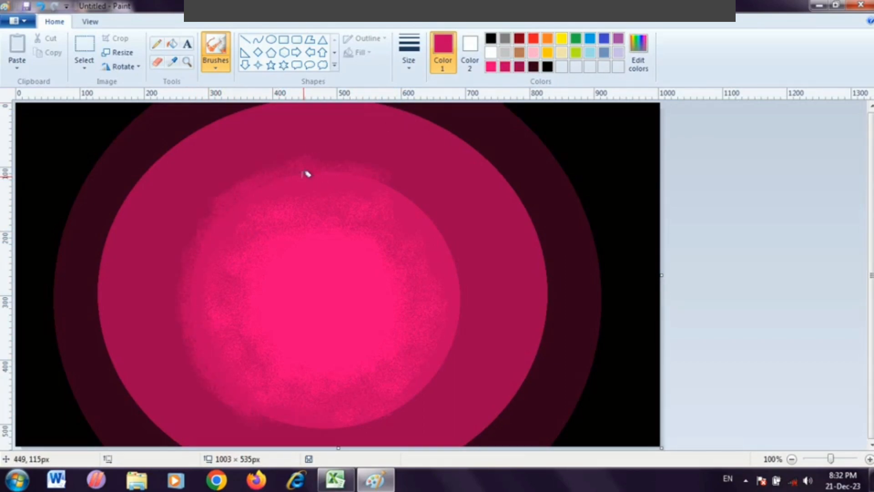
mouse_move(417, 195)
mouse_down()
mouse_move(453, 254)
mouse_move(467, 254)
mouse_move(445, 321)
mouse_move(474, 280)
mouse_move(465, 322)
mouse_move(441, 369)
mouse_move(399, 407)
mouse_move(332, 429)
mouse_up()
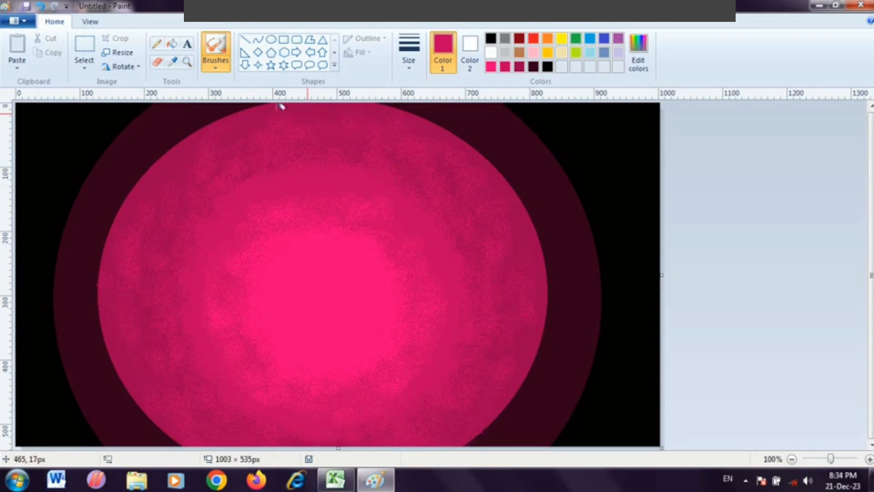
Airbrush the third ring's dark pink across its edge into the maroon ring on both sides of the canvas
click(533, 67)
mouse_move(494, 158)
mouse_down()
mouse_move(517, 174)
mouse_move(512, 161)
mouse_move(548, 254)
mouse_move(537, 341)
mouse_move(520, 391)
mouse_move(464, 441)
mouse_move(512, 404)
mouse_move(500, 410)
mouse_move(537, 395)
mouse_move(551, 370)
mouse_move(569, 367)
mouse_move(553, 375)
mouse_move(548, 306)
mouse_move(557, 327)
mouse_move(540, 217)
mouse_move(469, 134)
mouse_move(421, 115)
mouse_move(449, 110)
mouse_move(532, 147)
mouse_move(469, 382)
mouse_move(531, 148)
mouse_move(555, 177)
mouse_move(575, 303)
mouse_move(587, 275)
mouse_move(541, 290)
mouse_up()
click(520, 66)
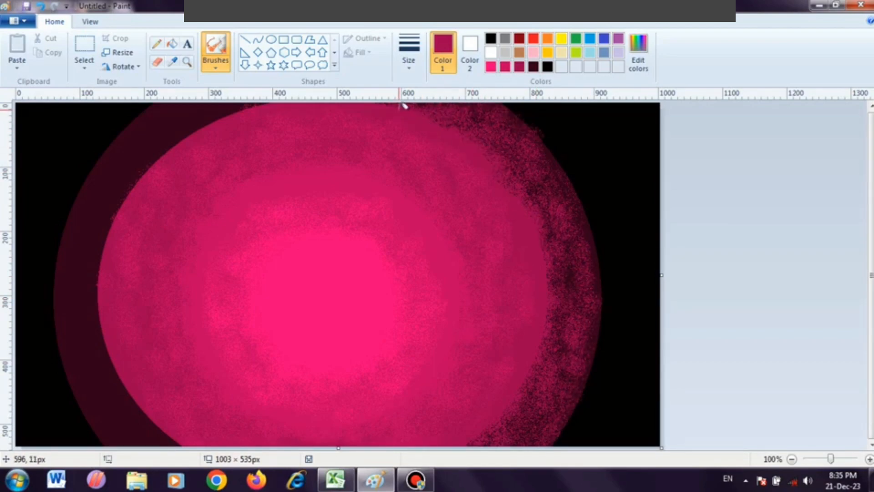
drag(540, 262, 547, 311)
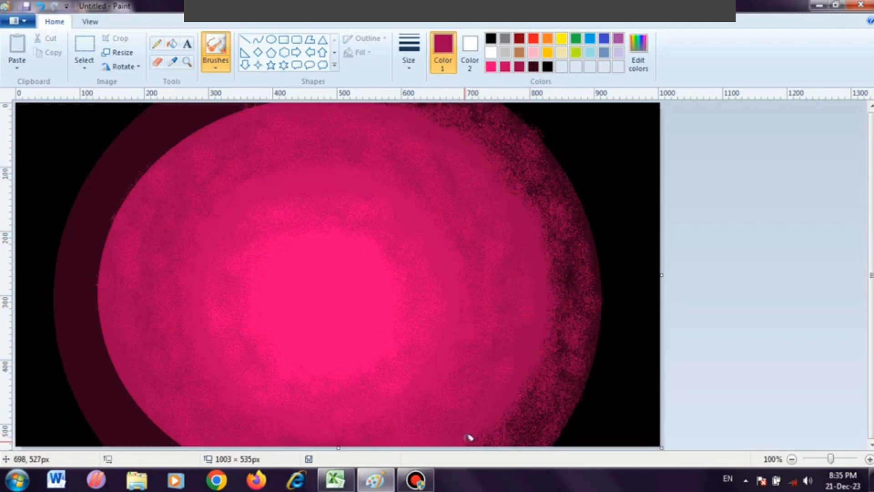
mouse_move(102, 157)
mouse_down()
mouse_move(101, 263)
mouse_move(92, 274)
mouse_move(99, 259)
mouse_move(106, 359)
mouse_move(115, 378)
mouse_move(108, 336)
mouse_move(117, 372)
mouse_move(158, 427)
mouse_move(188, 439)
mouse_up()
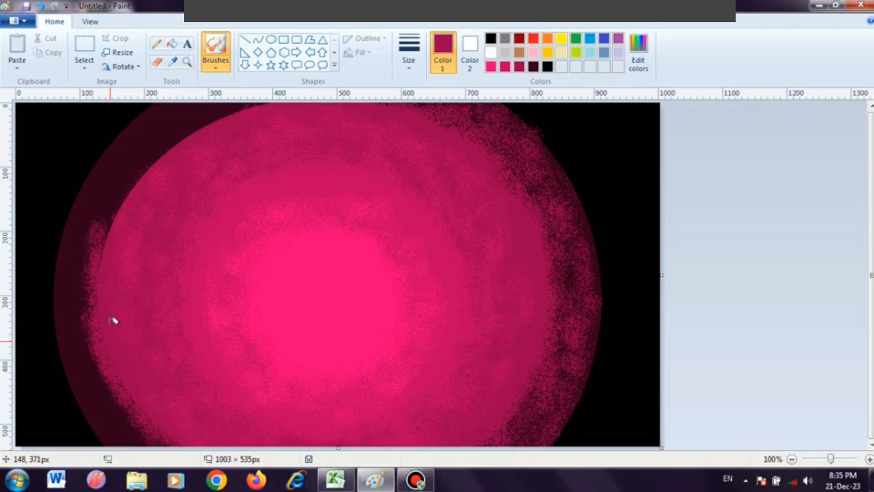
mouse_move(113, 320)
mouse_down()
mouse_move(141, 444)
mouse_move(114, 408)
mouse_move(100, 422)
mouse_move(62, 313)
mouse_move(77, 319)
mouse_move(96, 269)
mouse_move(94, 246)
mouse_move(215, 118)
mouse_move(246, 102)
mouse_move(154, 137)
mouse_move(166, 149)
mouse_move(119, 202)
mouse_move(147, 128)
mouse_move(208, 125)
mouse_move(109, 162)
mouse_move(74, 244)
mouse_up()
Airbrush dark maroon along the outermost ring's right edge and outward over the near-black background on that side
click(533, 67)
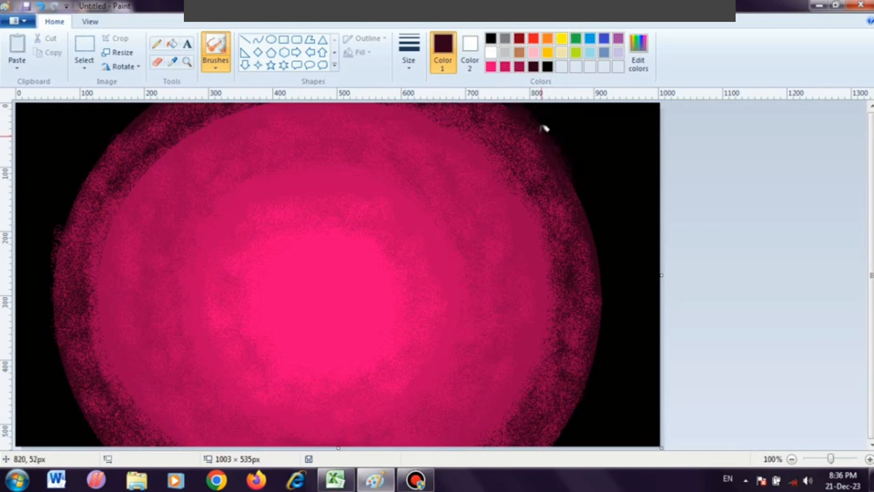
mouse_move(544, 129)
mouse_down()
mouse_move(573, 165)
mouse_move(595, 220)
mouse_move(601, 289)
mouse_move(593, 370)
mouse_up()
drag(573, 412, 575, 423)
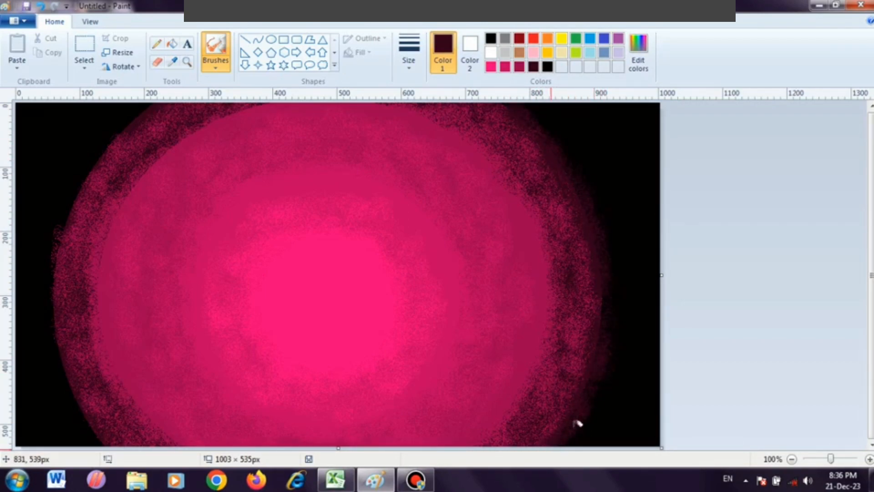
mouse_move(641, 420)
mouse_down()
mouse_move(579, 448)
mouse_move(620, 334)
mouse_move(587, 120)
mouse_move(671, 205)
mouse_up()
mouse_move(619, 128)
mouse_down()
mouse_move(592, 179)
mouse_move(623, 287)
mouse_move(650, 203)
mouse_move(567, 169)
mouse_move(646, 237)
mouse_up()
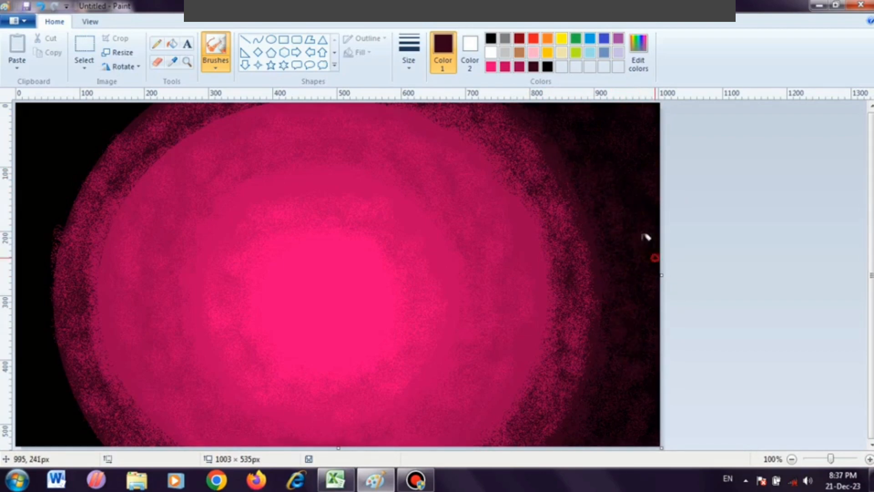
Airbrush dark maroon over the near-black background on the left side and speckle it across the pink rings
mouse_move(142, 114)
mouse_down()
mouse_move(84, 155)
mouse_move(109, 173)
mouse_move(62, 212)
mouse_move(56, 320)
mouse_move(91, 426)
mouse_move(83, 436)
mouse_move(30, 403)
mouse_move(76, 451)
mouse_move(41, 388)
mouse_move(18, 375)
mouse_move(31, 235)
mouse_move(44, 340)
mouse_move(62, 114)
mouse_move(24, 149)
mouse_move(68, 145)
mouse_move(140, 91)
mouse_move(54, 134)
mouse_move(25, 198)
mouse_move(14, 306)
mouse_up()
mouse_move(114, 132)
mouse_down()
mouse_move(151, 179)
mouse_move(111, 298)
mouse_move(204, 155)
mouse_up()
mouse_move(152, 374)
mouse_down()
mouse_move(208, 222)
mouse_move(143, 271)
mouse_move(159, 157)
mouse_move(364, 111)
mouse_move(237, 164)
mouse_move(156, 397)
mouse_up()
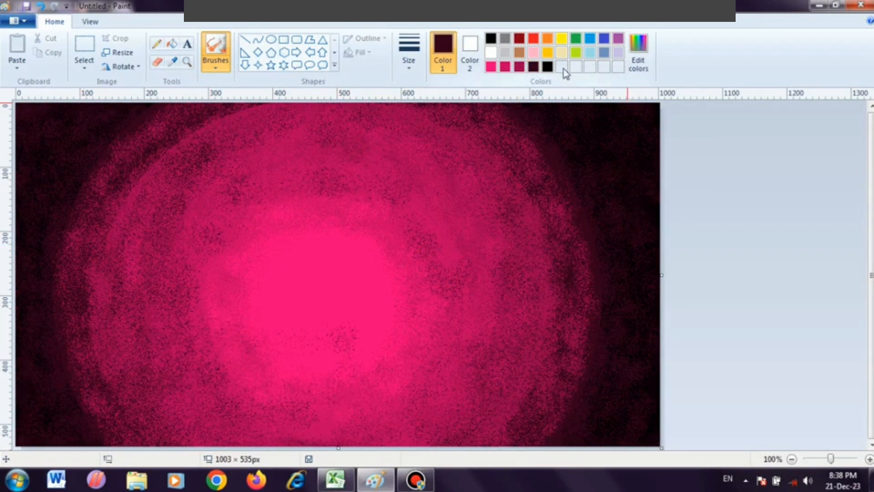
Airbrush dark pink speckles over the pink rings and the dark background on both sides of the glow
click(548, 67)
click(492, 67)
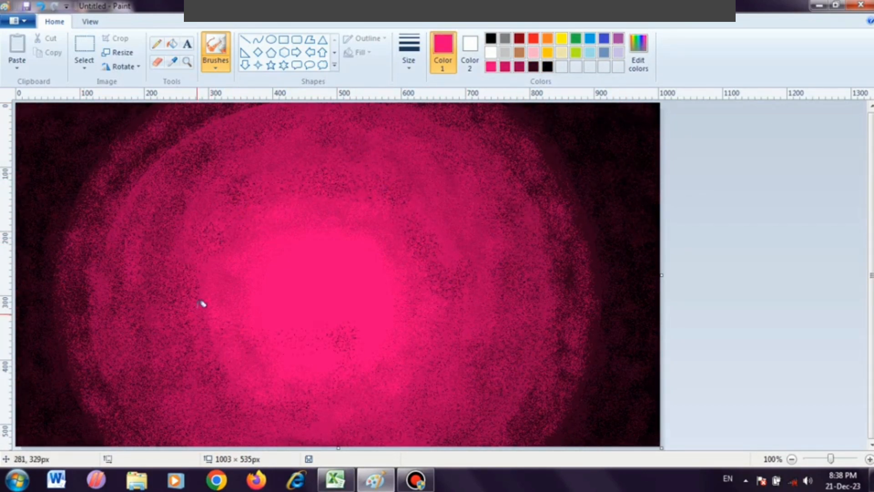
click(520, 67)
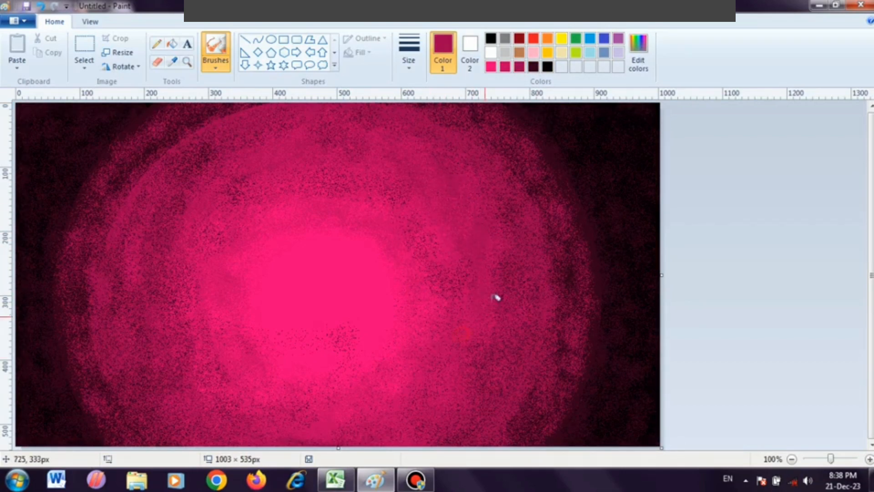
mouse_move(498, 263)
mouse_down()
mouse_move(543, 473)
mouse_move(573, 126)
mouse_move(567, 169)
mouse_up()
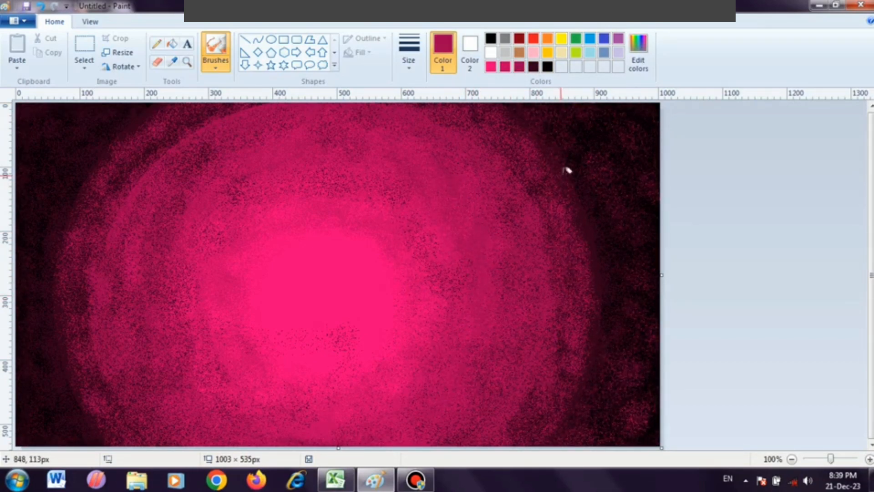
drag(41, 159, 23, 255)
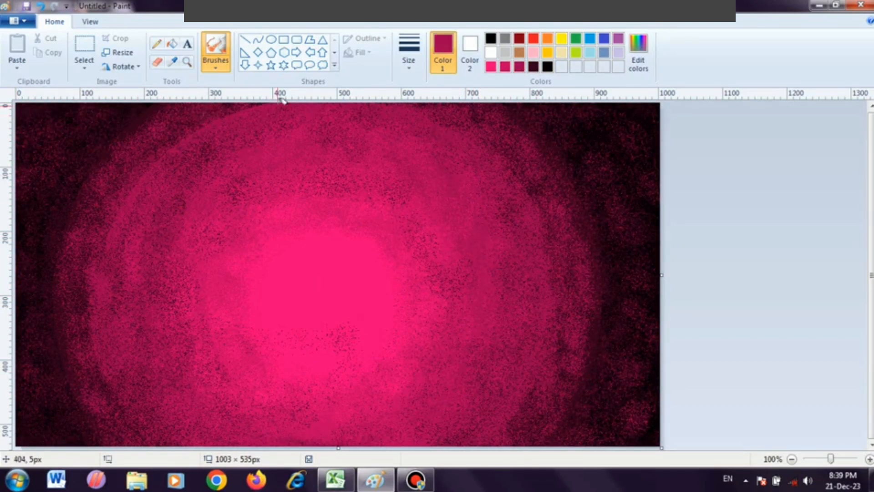
Airbrush dark maroon, near-black and the second pink over the glow and its surroundings to blend the ring edges
click(534, 67)
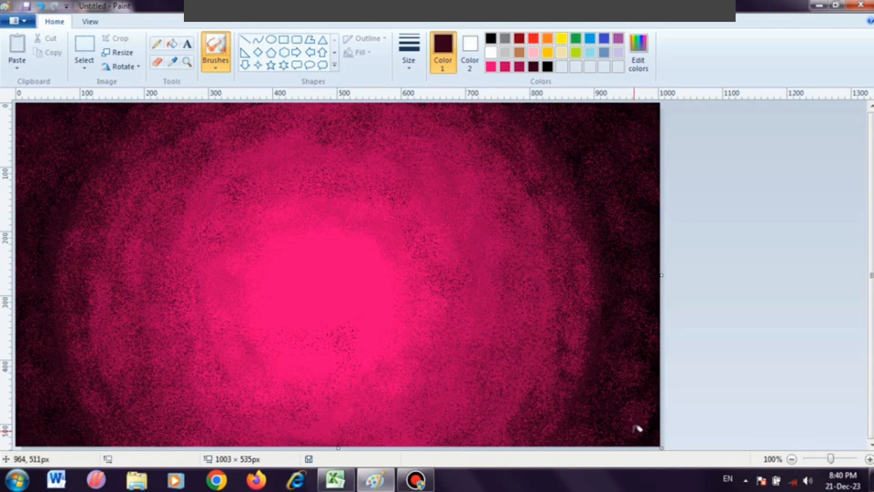
click(548, 67)
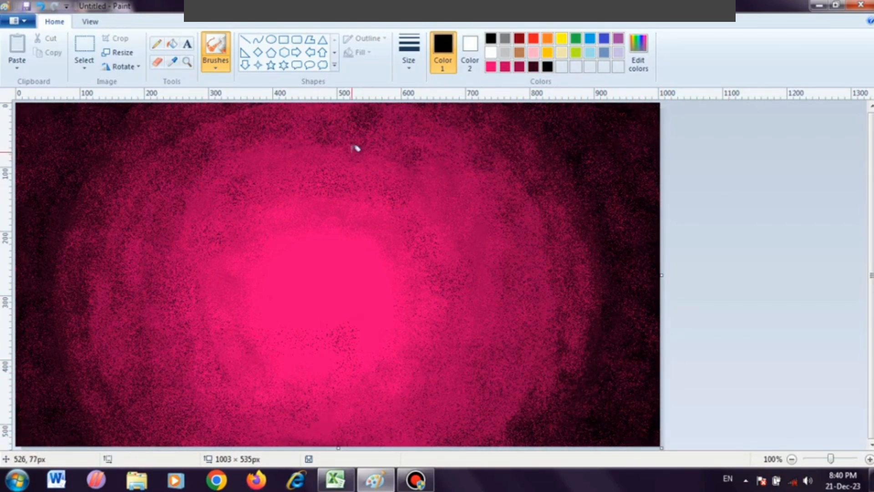
mouse_move(345, 239)
mouse_down()
mouse_move(254, 248)
mouse_move(387, 195)
mouse_move(359, 152)
mouse_move(286, 160)
mouse_move(200, 189)
mouse_move(210, 352)
mouse_move(180, 374)
mouse_move(298, 407)
mouse_move(449, 363)
mouse_move(366, 402)
mouse_up()
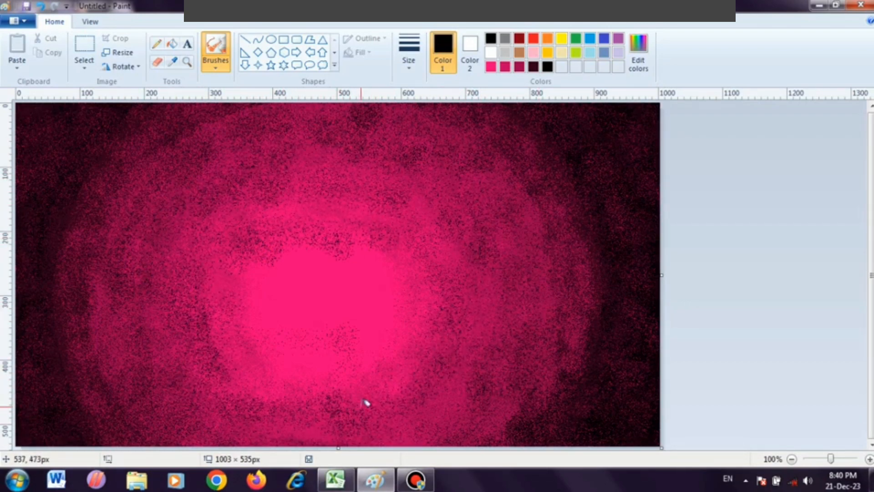
click(505, 66)
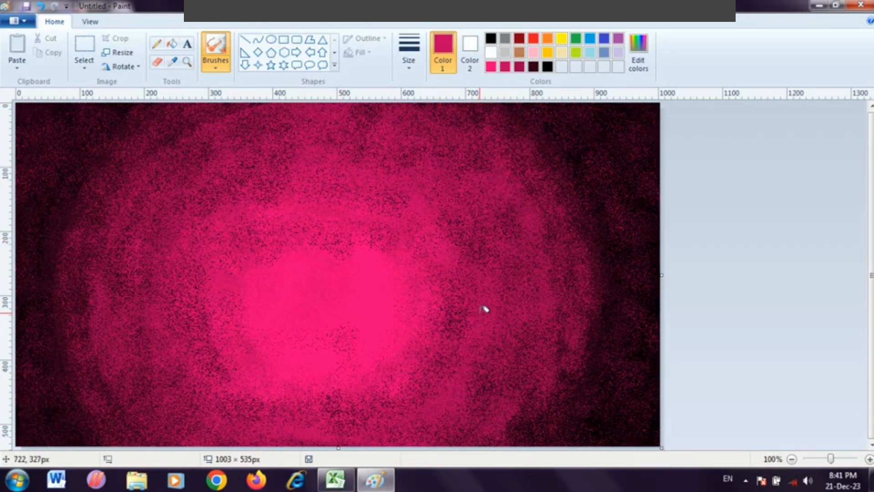
Select the whole picture and shrink its height to about 455 px, leaving a white strip below it
key(ctrl+a)
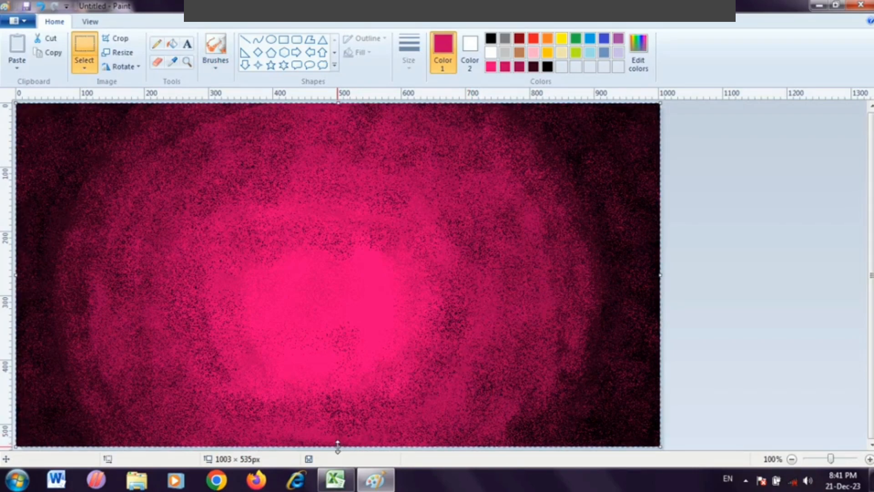
drag(338, 446, 339, 396)
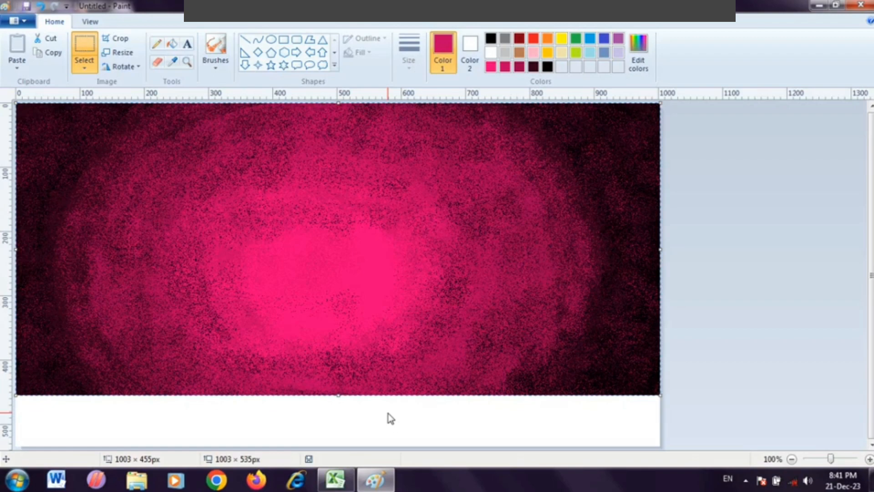
click(515, 423)
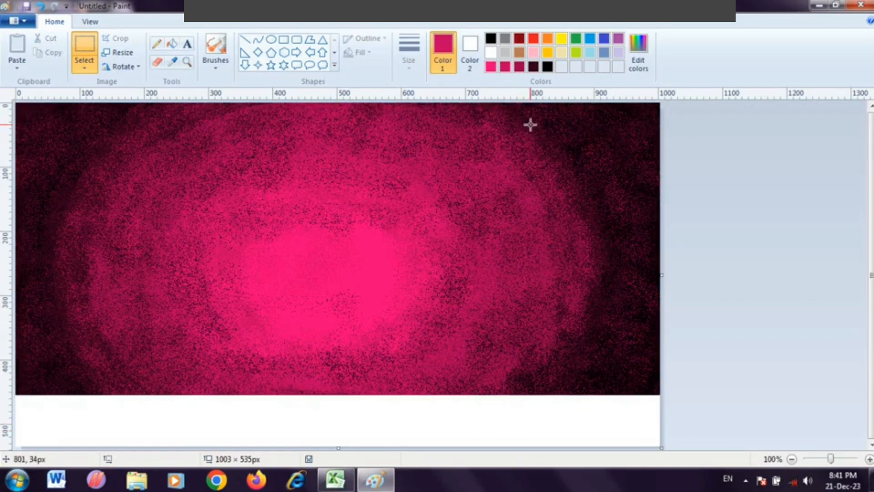
Fill the white strip below the pink background with green
click(577, 39)
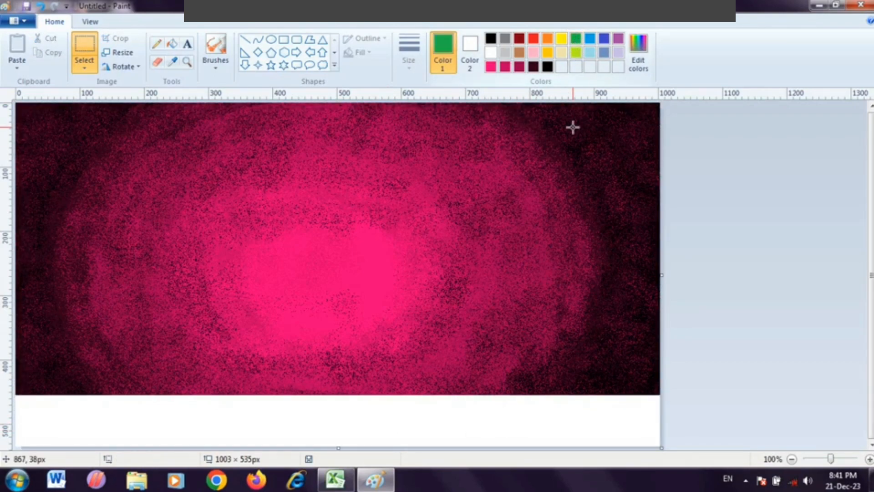
click(172, 43)
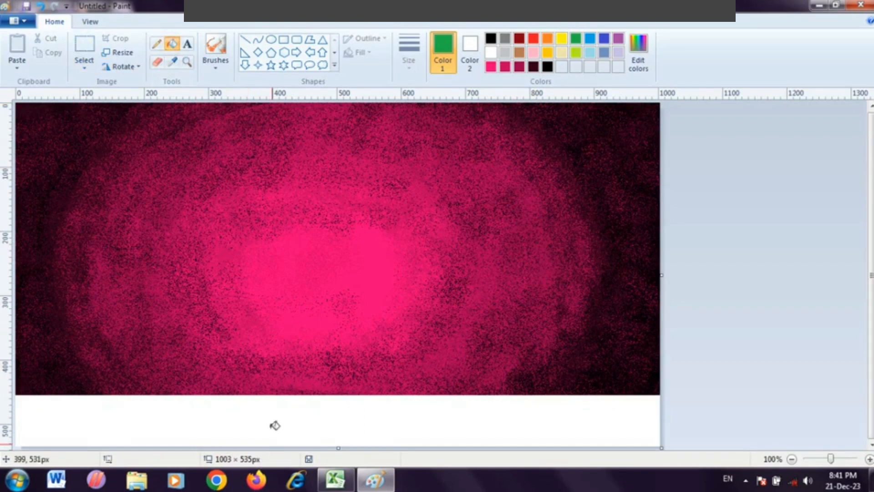
click(271, 422)
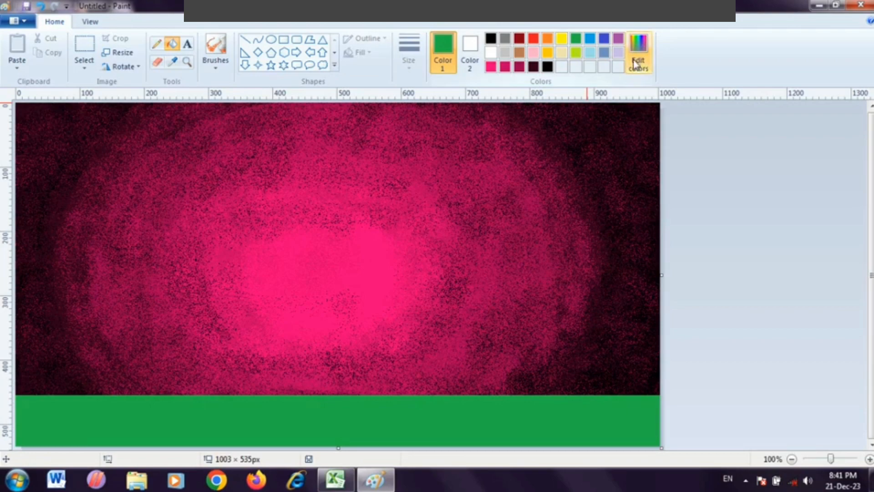
Paint a wavy green hill line along the upper edge of the ground with the watercolor brush
click(226, 64)
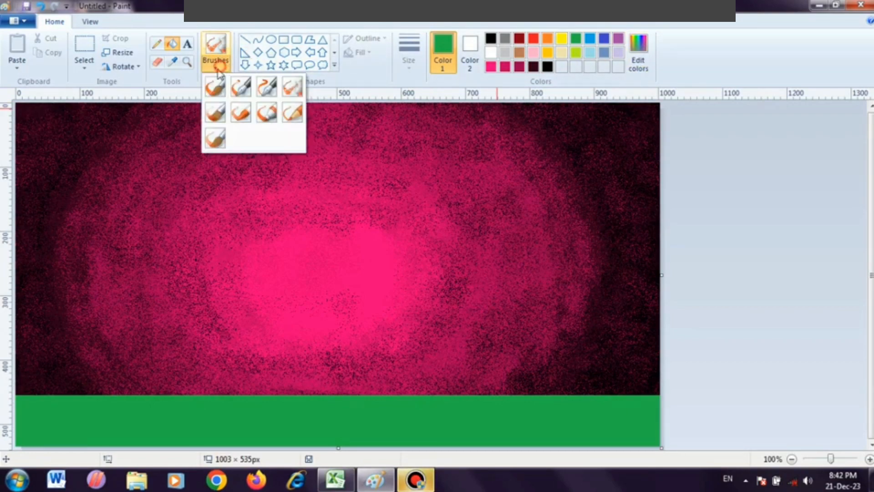
click(219, 141)
mouse_move(547, 409)
mouse_down()
mouse_move(652, 386)
mouse_move(620, 405)
mouse_move(630, 392)
mouse_up()
drag(353, 394, 230, 390)
mouse_move(37, 383)
mouse_down()
mouse_move(21, 379)
mouse_move(582, 387)
mouse_up()
Darken the green to RGB 14, 71, 31 and airbrush it as speckles over the ground
click(638, 52)
click(575, 248)
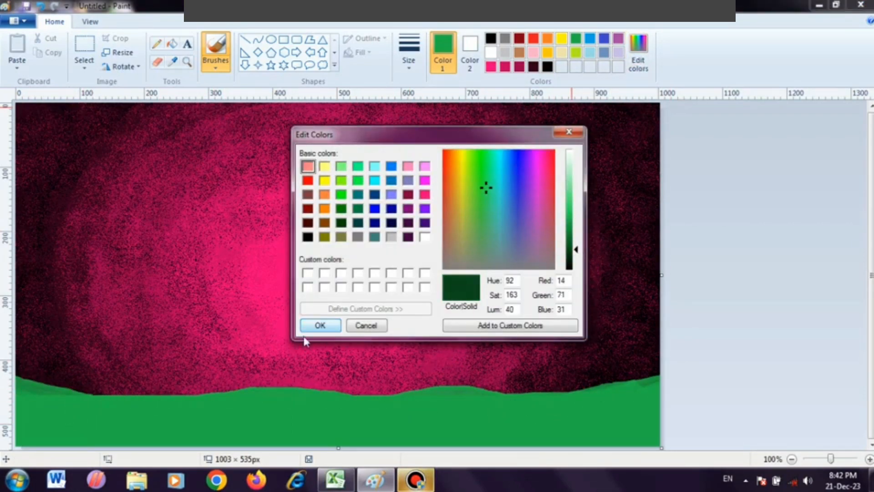
click(319, 326)
click(215, 66)
mouse_move(52, 433)
mouse_down()
mouse_move(576, 442)
mouse_move(432, 439)
mouse_move(514, 418)
mouse_move(182, 420)
mouse_move(569, 424)
mouse_move(327, 411)
mouse_move(319, 425)
mouse_move(533, 406)
mouse_move(234, 433)
mouse_up()
Darken the green further to a near-black green and airbrush more shadow patches across the ground
click(638, 53)
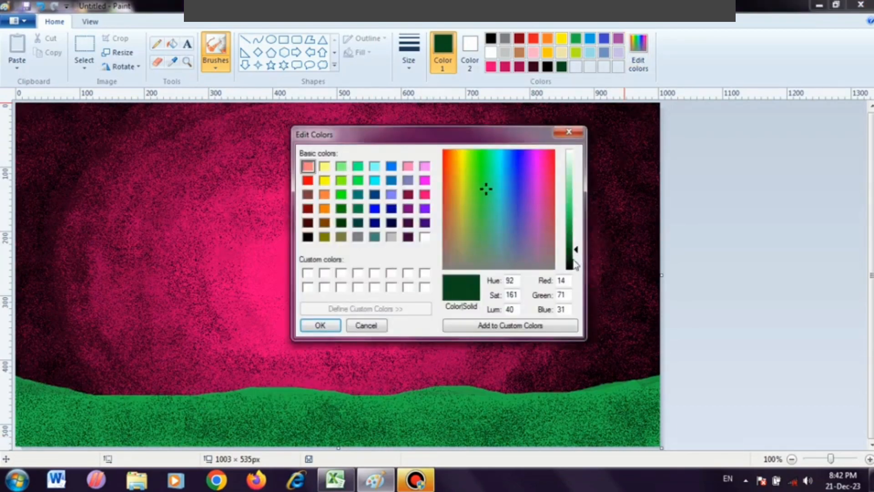
click(577, 269)
click(318, 326)
mouse_move(88, 424)
mouse_down()
mouse_move(116, 423)
mouse_move(87, 416)
mouse_move(260, 419)
mouse_move(245, 402)
mouse_move(410, 413)
mouse_move(385, 425)
mouse_move(498, 397)
mouse_move(585, 399)
mouse_move(622, 431)
mouse_move(163, 449)
mouse_move(213, 402)
mouse_move(89, 422)
mouse_move(29, 393)
mouse_move(17, 421)
mouse_move(143, 439)
mouse_move(394, 422)
mouse_move(605, 389)
mouse_move(507, 407)
mouse_move(276, 401)
mouse_move(595, 418)
mouse_up()
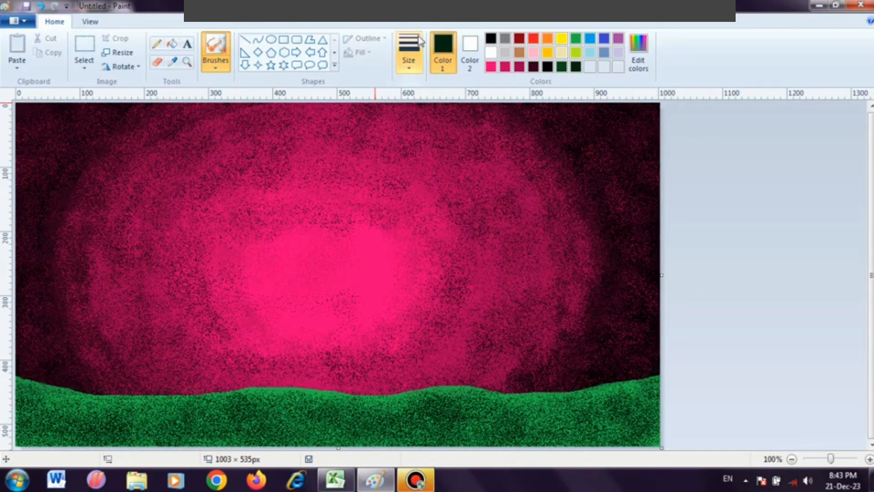
Draw a white ellipse with solid fill, about 255 × 242 px, over the bright centre of the glow
click(491, 39)
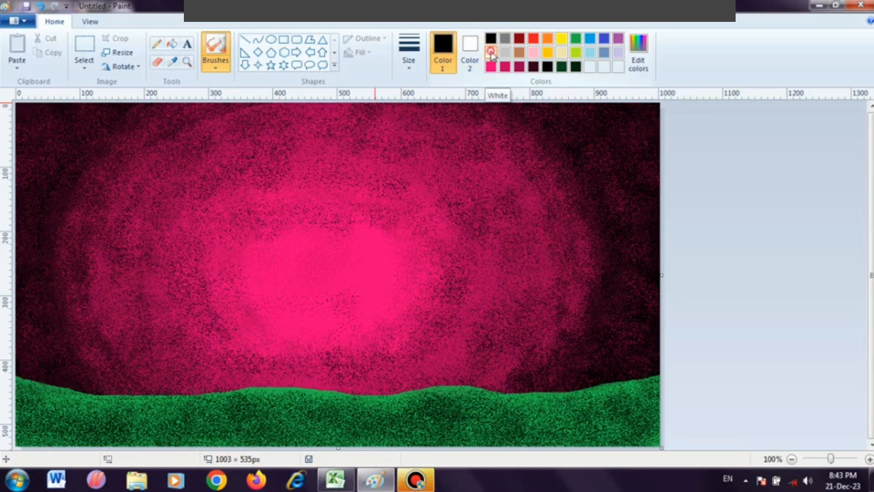
click(491, 53)
click(271, 41)
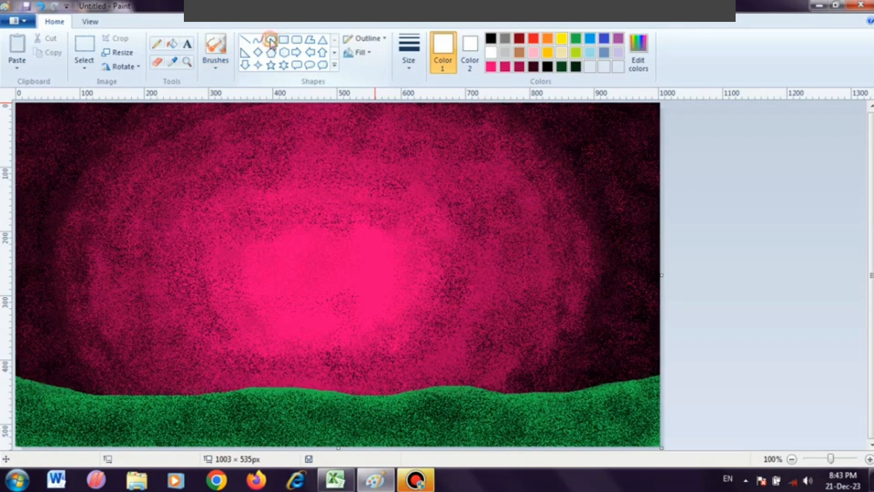
click(362, 53)
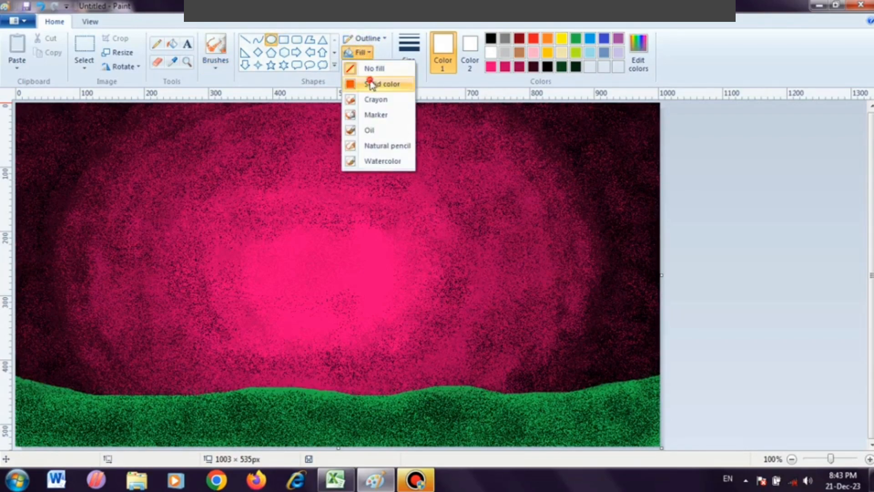
click(371, 82)
mouse_move(263, 222)
mouse_down()
mouse_move(342, 324)
mouse_move(410, 359)
mouse_move(426, 378)
mouse_up()
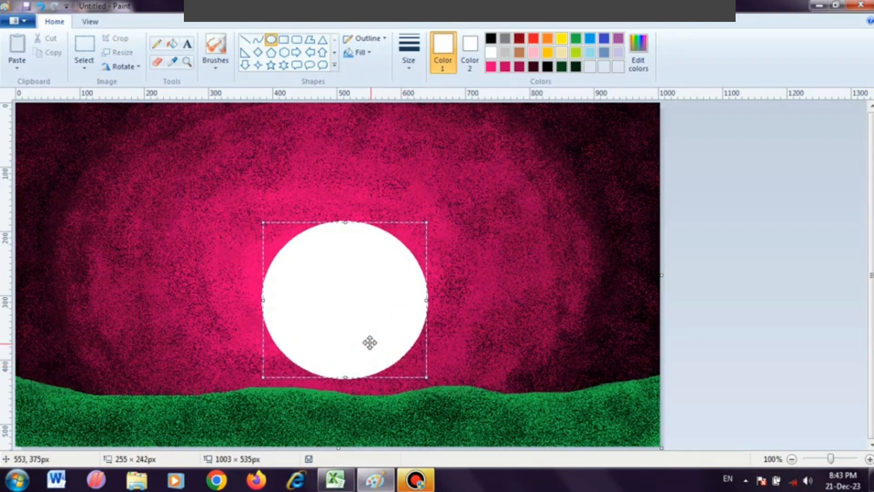
Move the white moon slightly left and up, and enlarge it to about 264 × 243 px
mouse_move(369, 341)
mouse_down()
mouse_move(348, 328)
mouse_move(343, 334)
mouse_up()
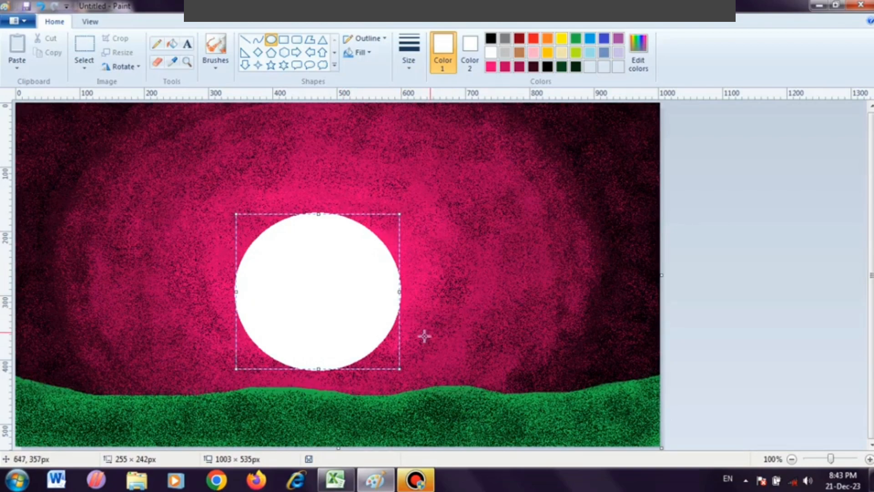
mouse_move(400, 369)
mouse_down()
mouse_move(392, 364)
mouse_move(405, 370)
mouse_up()
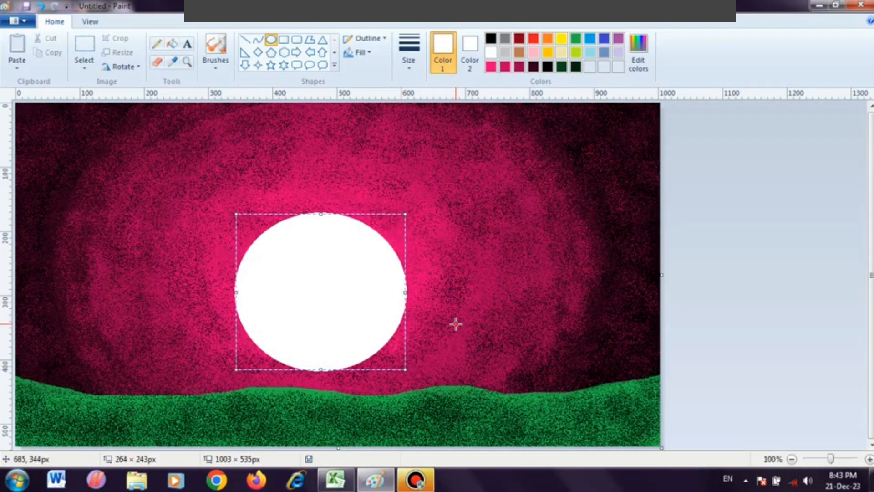
click(455, 324)
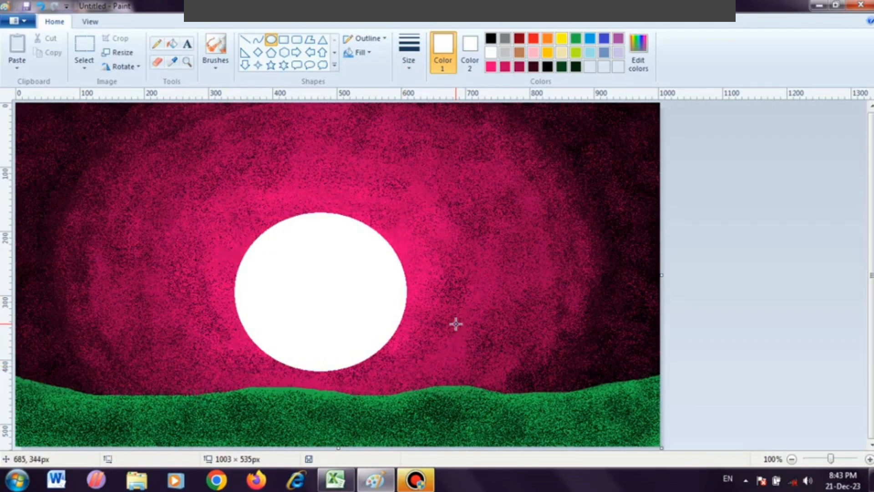
Add the text "COMING SOON" in white bold Arial Rounded MT Bold, size 36, and position it above the moon
click(187, 46)
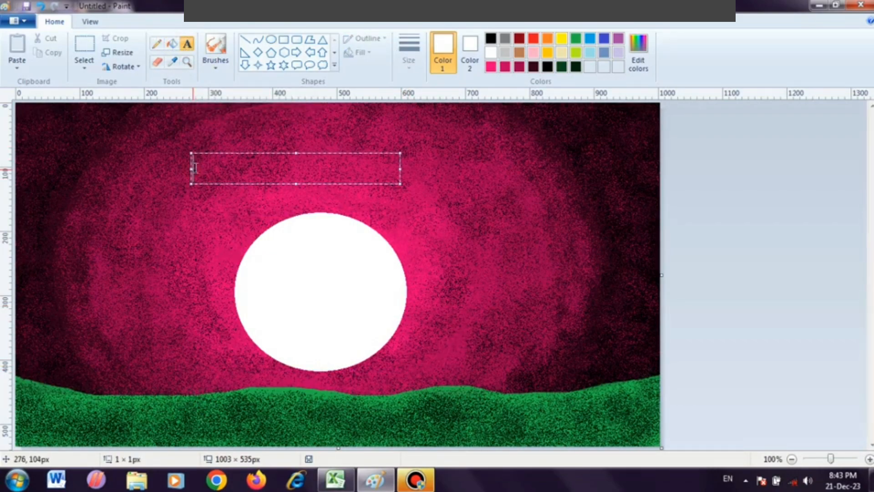
click(192, 157)
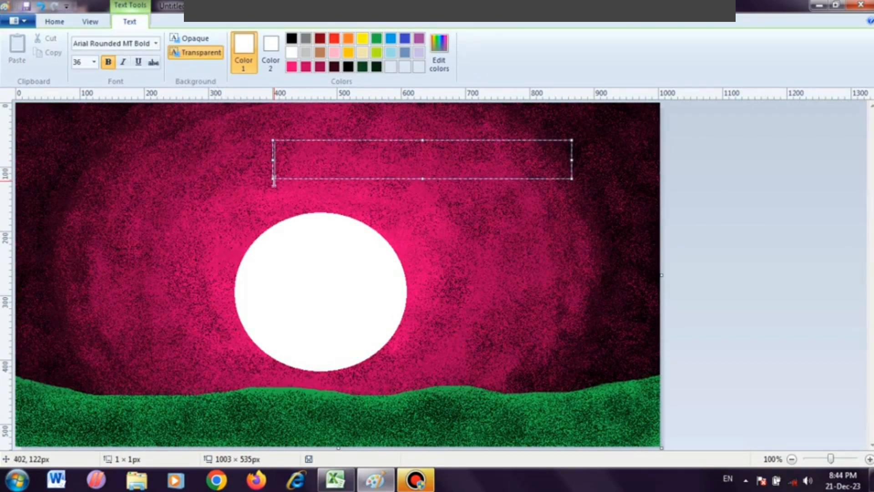
text(CO)
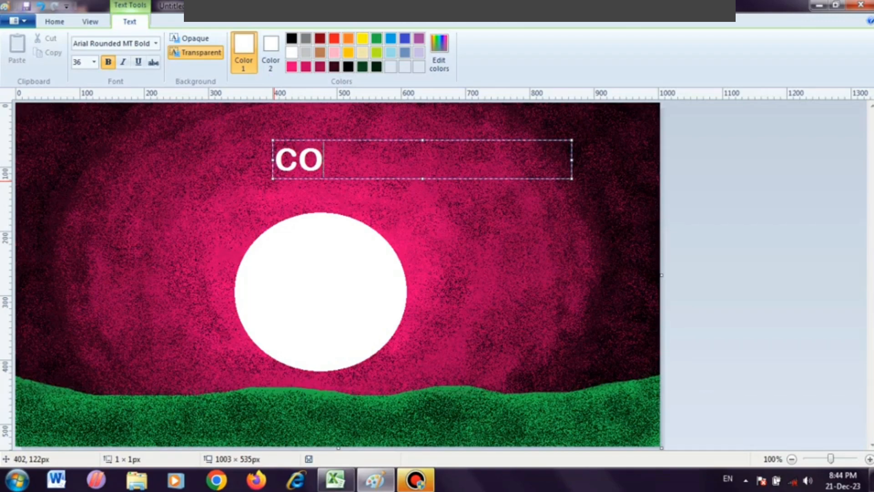
text(MING SOON)
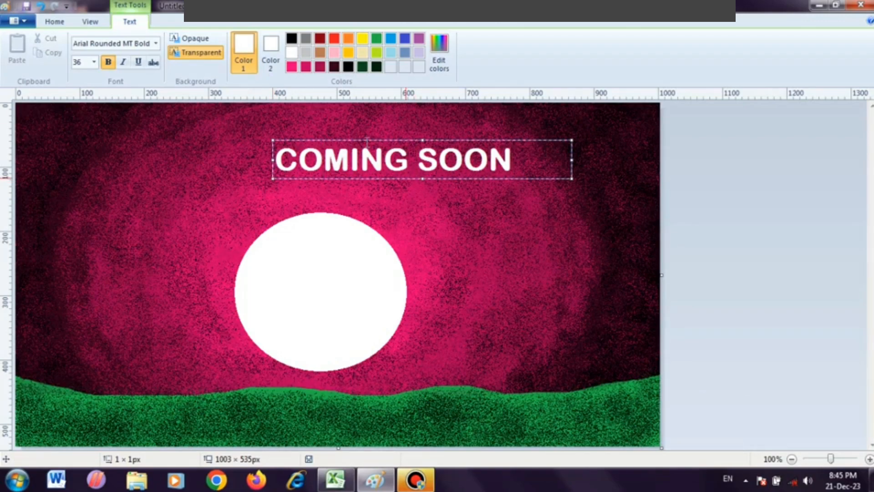
drag(276, 179, 196, 174)
Add a black copy of the "COMING SOON" text and align it slightly offset over the white title
click(204, 155)
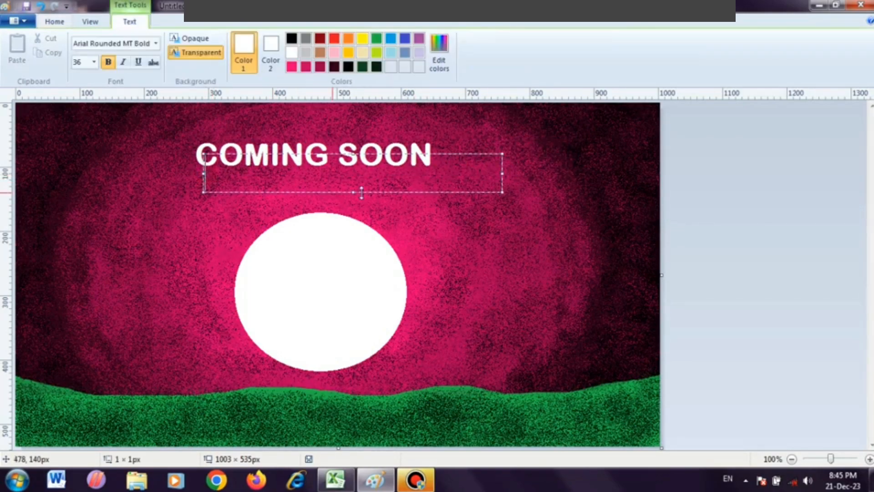
text(COMING SOON)
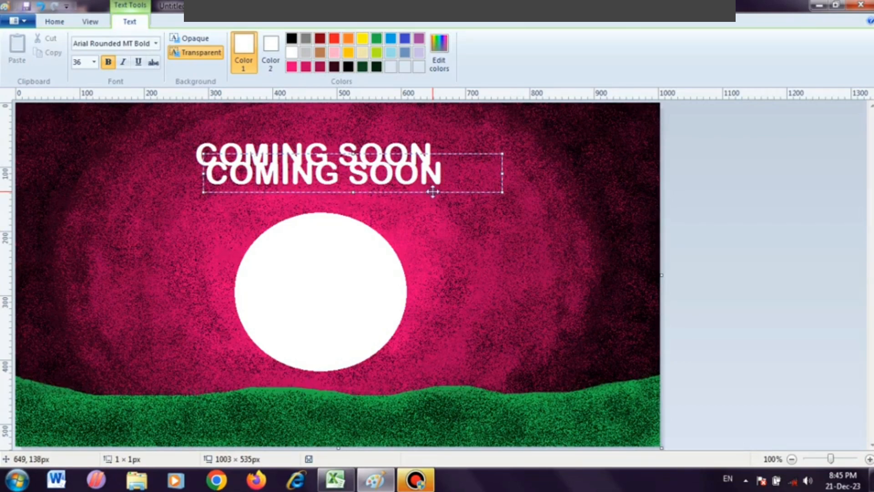
key(ctrl+a)
drag(372, 154, 363, 140)
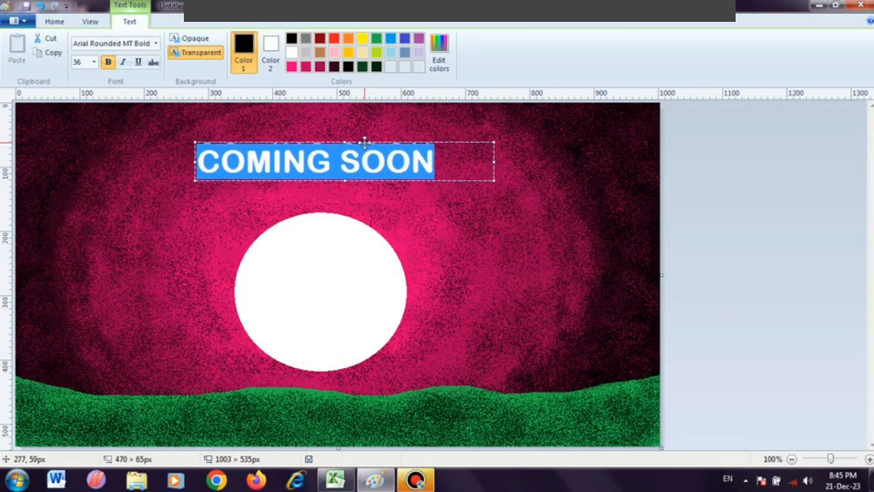
click(469, 160)
drag(446, 142, 443, 139)
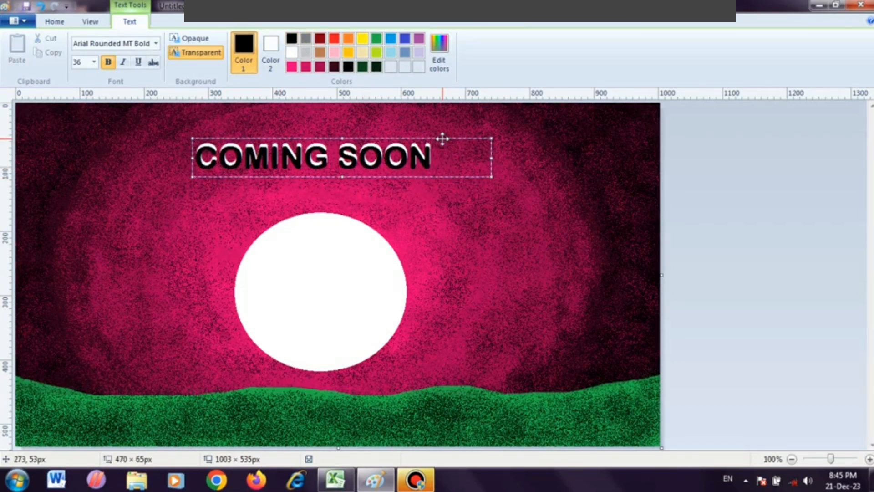
click(478, 243)
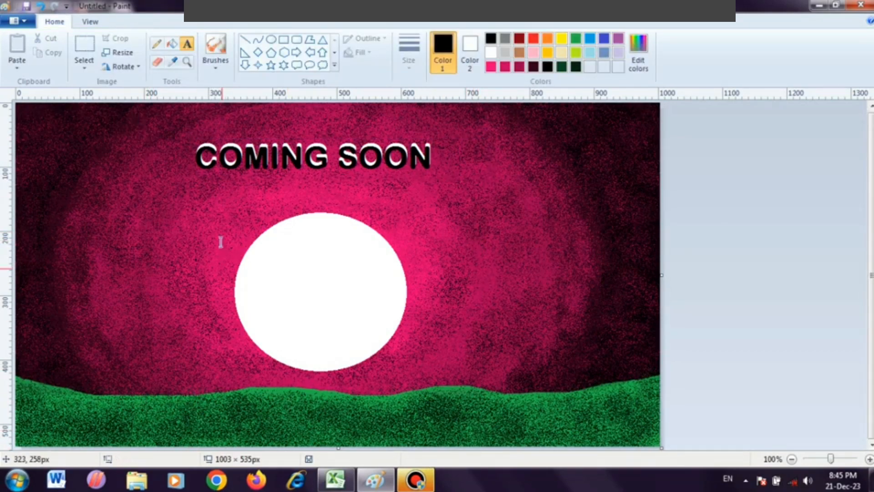
Enter a black "2" and "24" at text size 100 over the ground, leaving a wide gap between them for the zero
click(173, 371)
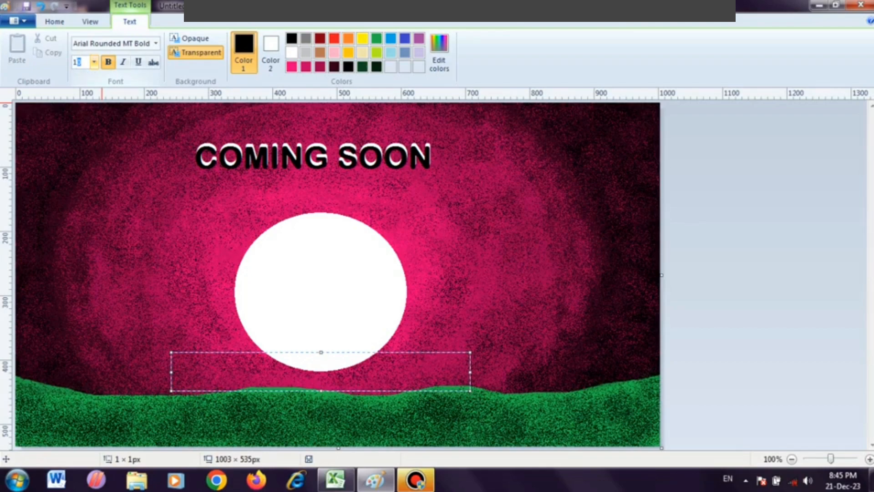
text(100)
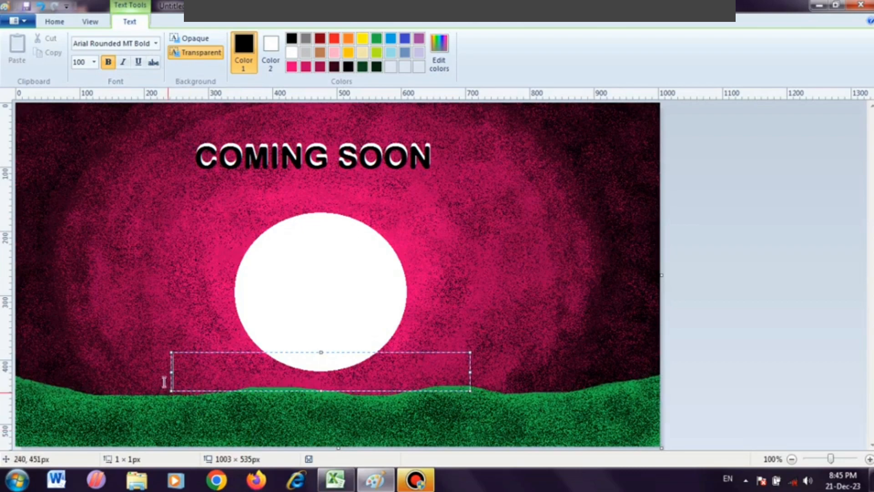
drag(171, 376, 112, 371)
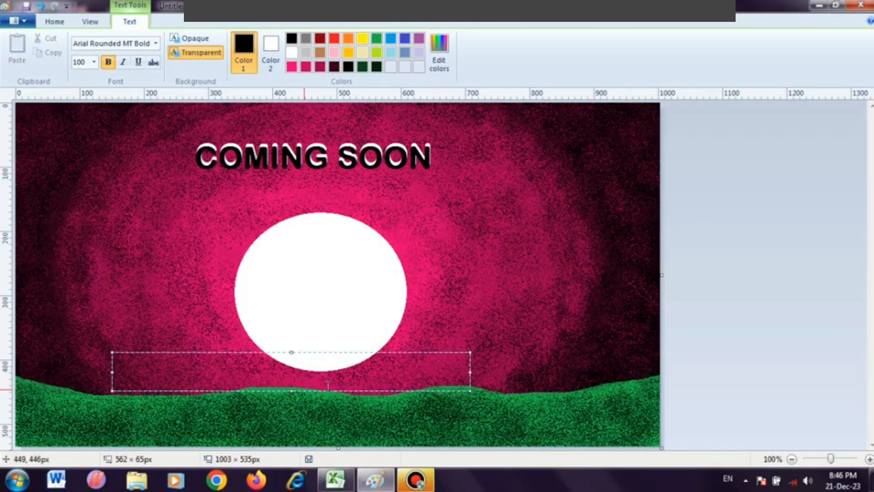
text(2)
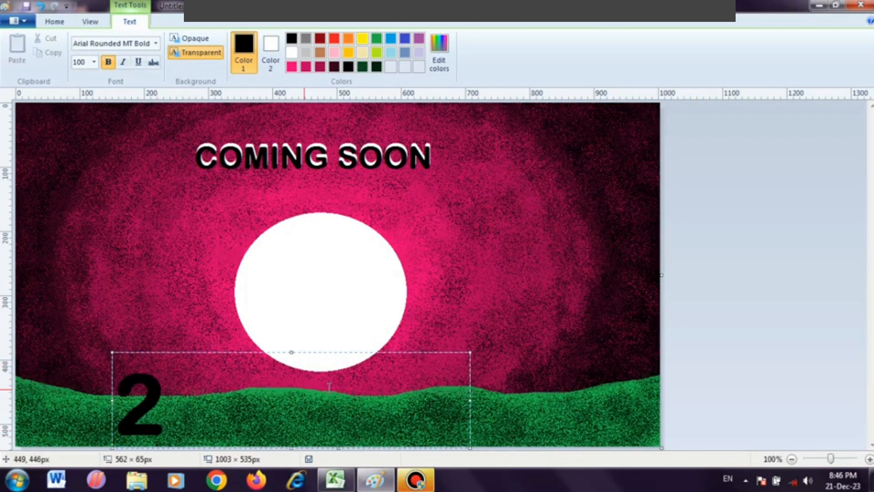
text(0)
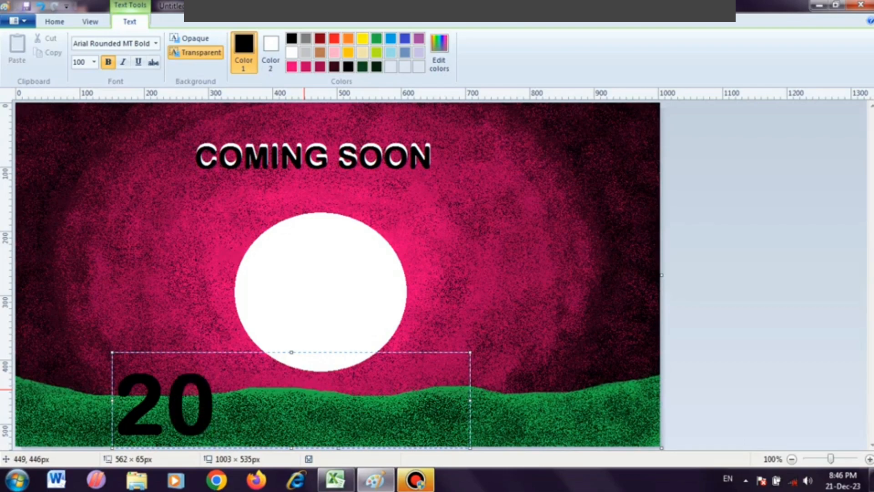
key(BackSpace)
text(24)
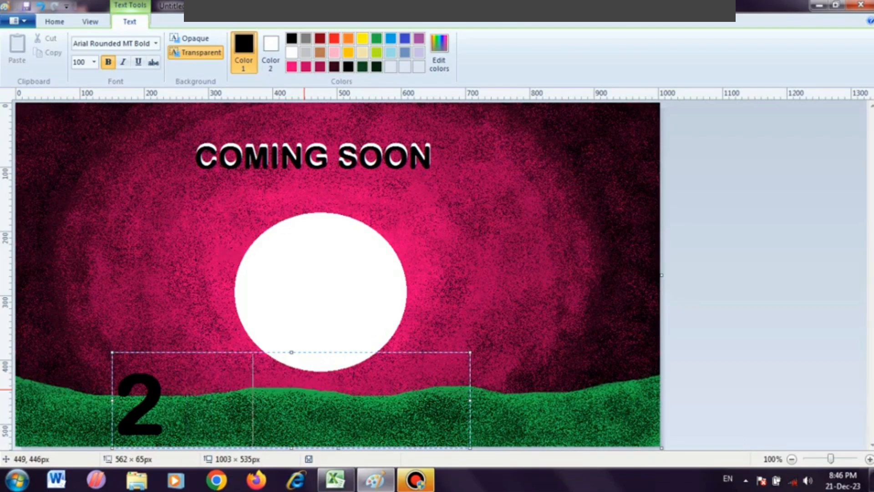
key(Left)
key(Left)
key(Left)
key(Right)
Enlarge the "2 24" text to size 150 and move its widened text box over the lower part of the scene
drag(327, 352, 388, 325)
drag(460, 387, 55, 359)
click(79, 62)
text(150)
key(Return)
drag(293, 325, 284, 282)
drag(372, 282, 458, 293)
click(540, 383)
Recolour the "2 24" text white and place it with its digits on either side of the moon's lower edge
drag(556, 382, 157, 383)
click(291, 52)
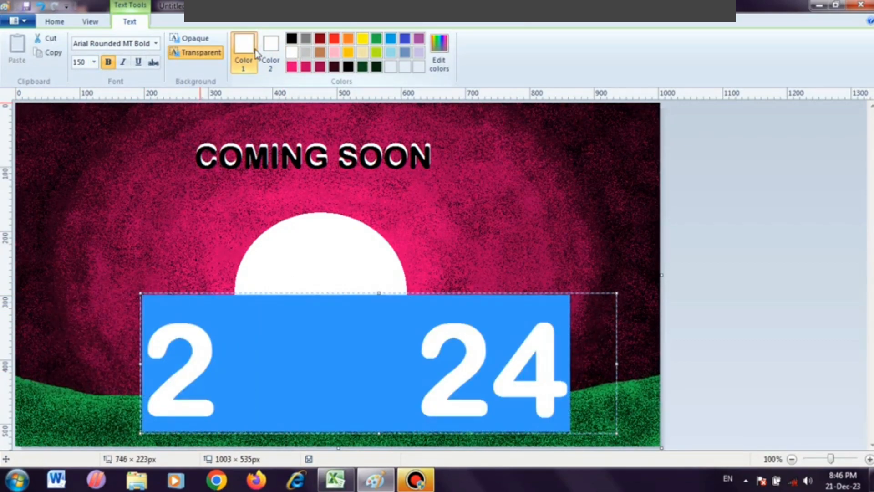
click(546, 385)
drag(484, 293, 464, 286)
drag(549, 369, 128, 369)
click(542, 371)
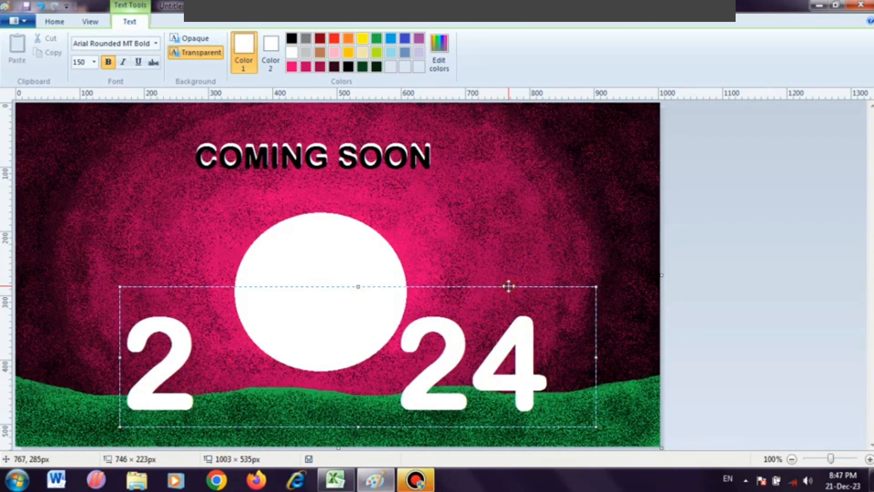
click(415, 315)
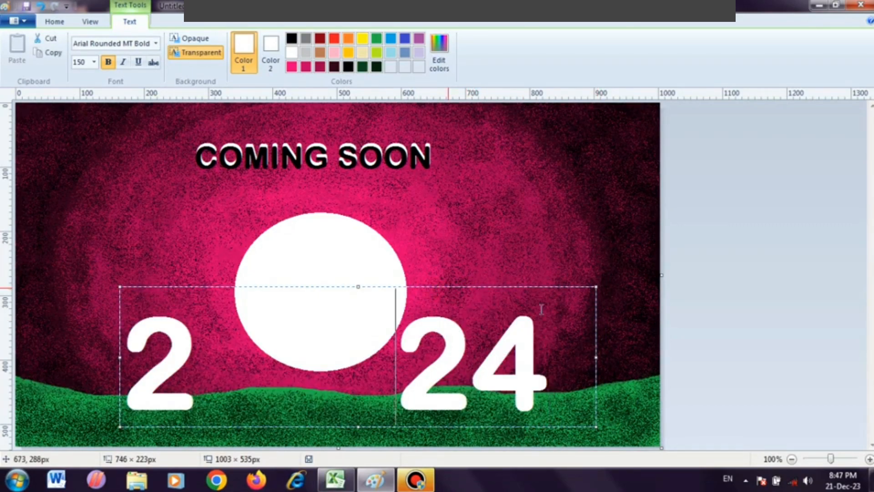
click(508, 256)
Start a black size 150 text over the white digits, entering both 2s slightly offset from the white ones
click(154, 301)
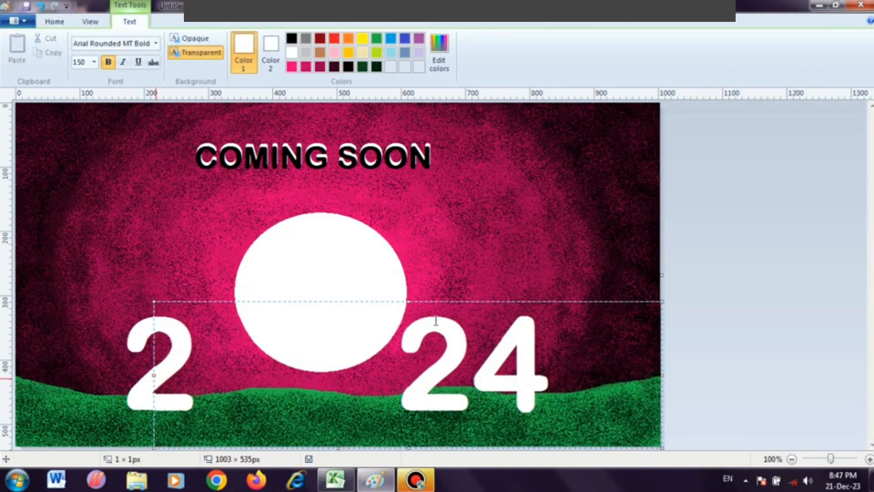
key(ctrl+z)
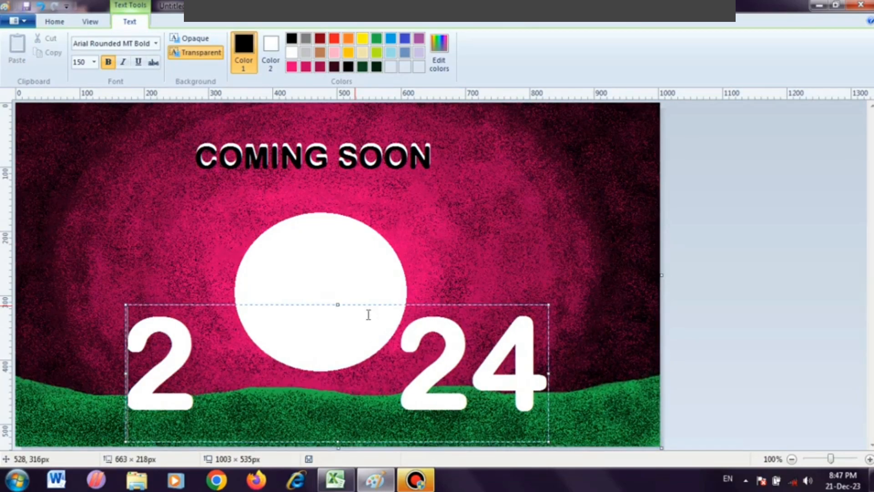
text(2)
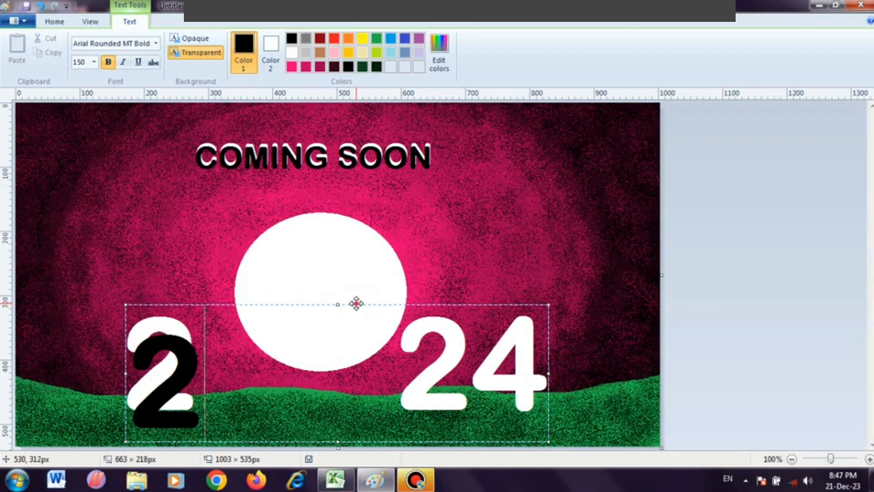
drag(357, 302, 345, 297)
text(24)
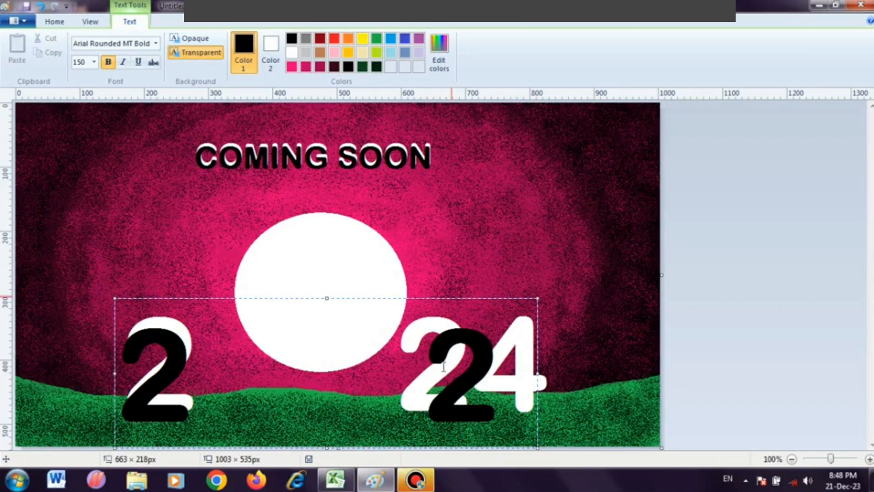
click(435, 387)
key(BackSpace)
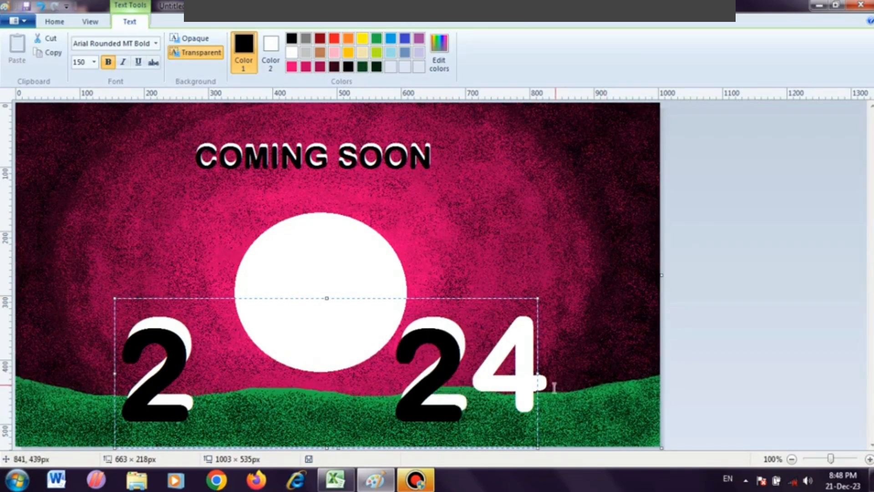
Widen the black text's box to about 764 px, complete it with the 4, and align it as a shadow over the white "2 24"
click(480, 382)
text(44)
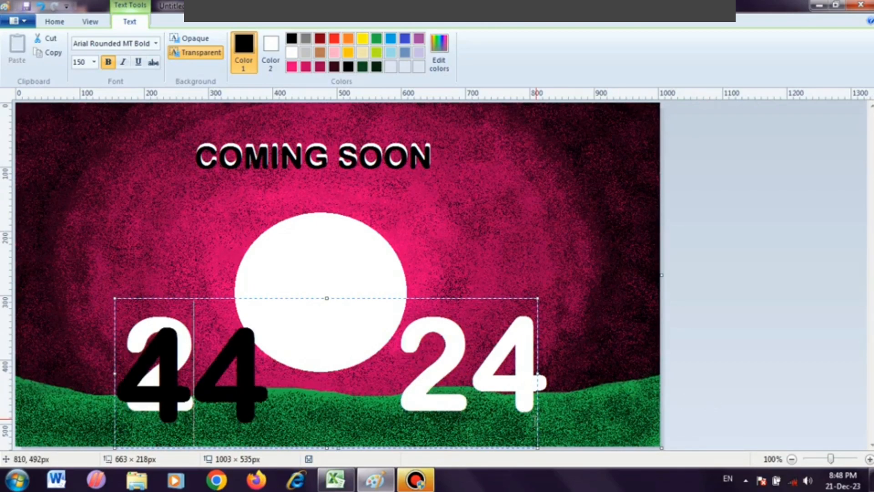
key(BackSpace)
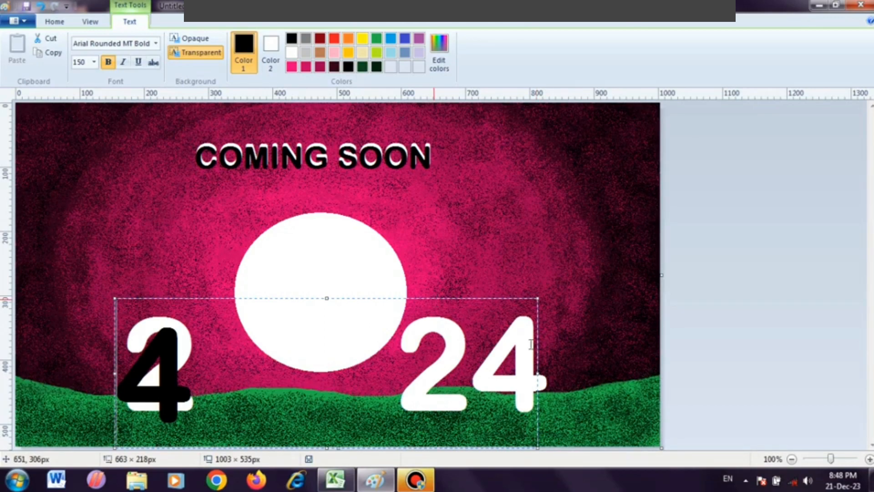
drag(539, 374, 603, 373)
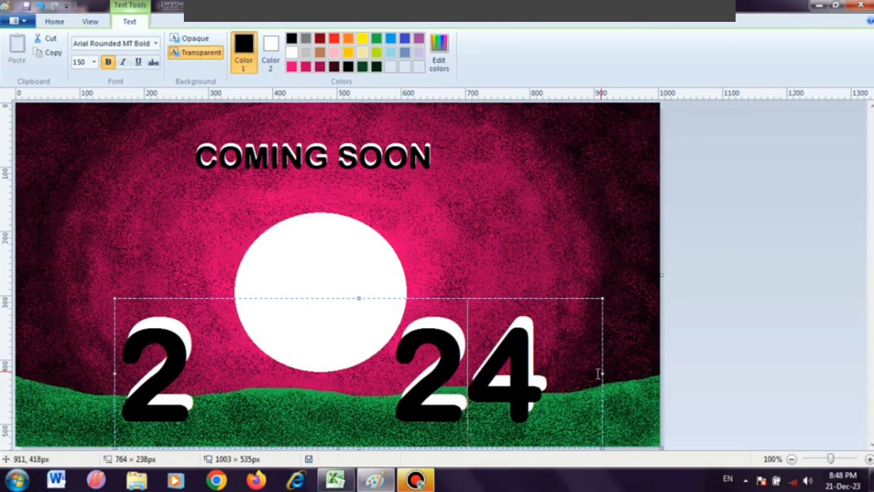
drag(477, 298, 486, 302)
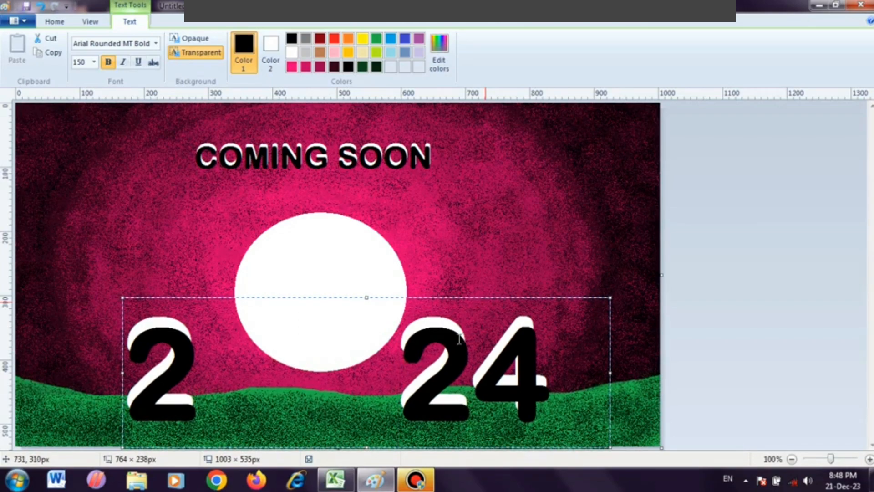
click(406, 360)
click(456, 263)
Draw a white-filled, black-outlined circle about 200 × 204 px in the gap between the digits, then shift and enlarge it towards the moon
click(271, 39)
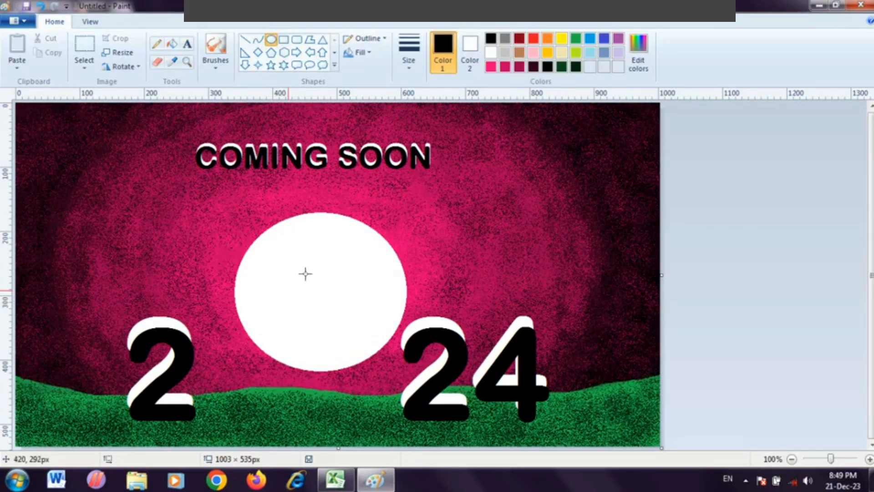
click(469, 50)
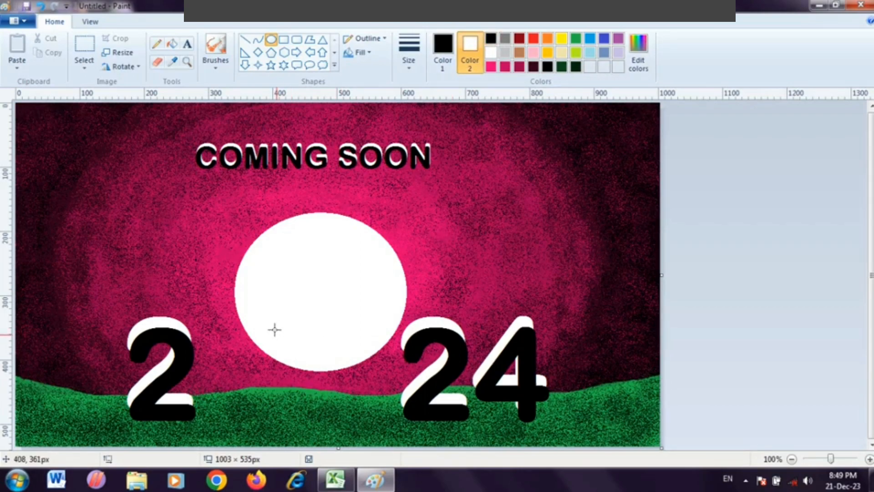
drag(268, 293, 393, 422)
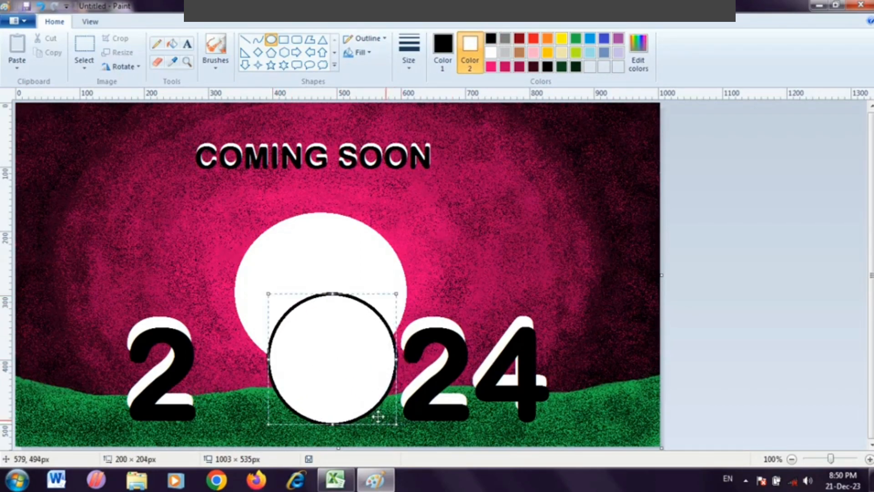
drag(340, 383, 313, 369)
drag(368, 410, 378, 414)
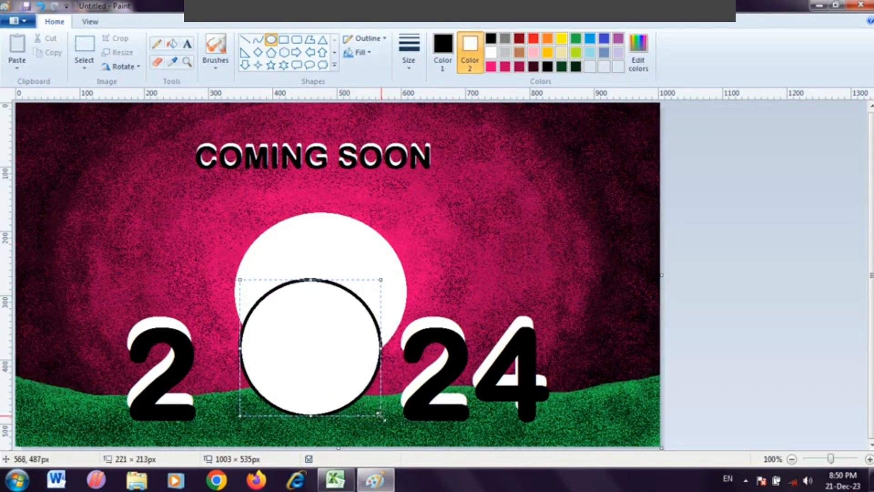
mouse_move(235, 277)
mouse_down()
mouse_move(232, 250)
mouse_move(236, 267)
mouse_up()
key(Escape)
Draw a second white-filled, black-outlined circle within the first, about 215 × 202 px, and align it along the first circle's lower edge
drag(254, 311, 363, 415)
drag(255, 312, 242, 289)
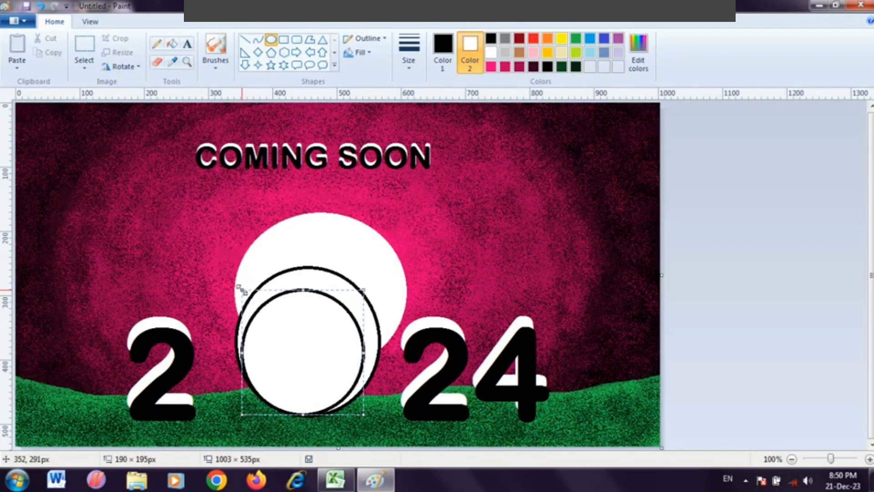
drag(332, 377, 334, 377)
drag(245, 353, 238, 351)
drag(367, 354, 376, 353)
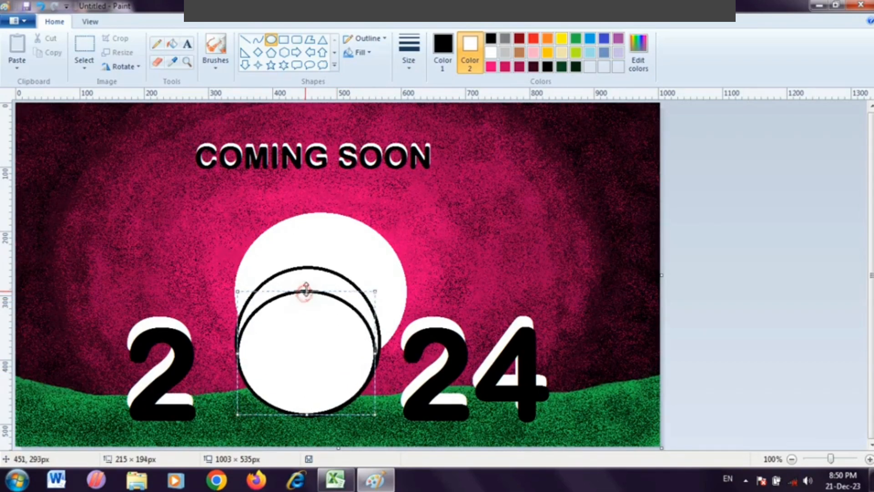
drag(305, 290, 306, 286)
drag(341, 361, 344, 361)
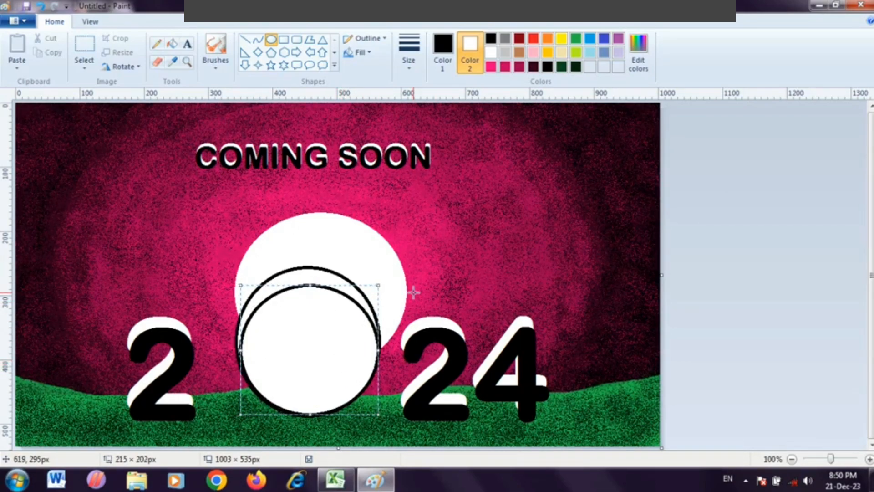
click(413, 292)
Draw a white-filled, black-outlined circle about 141 × 139 px centred within the second circle, and fill the ring around it black
drag(264, 310, 355, 399)
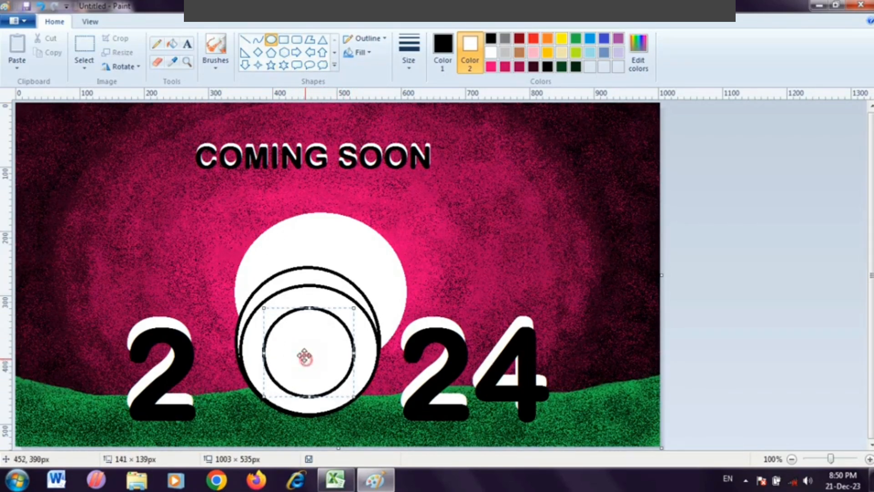
drag(306, 358, 305, 355)
click(401, 246)
click(443, 50)
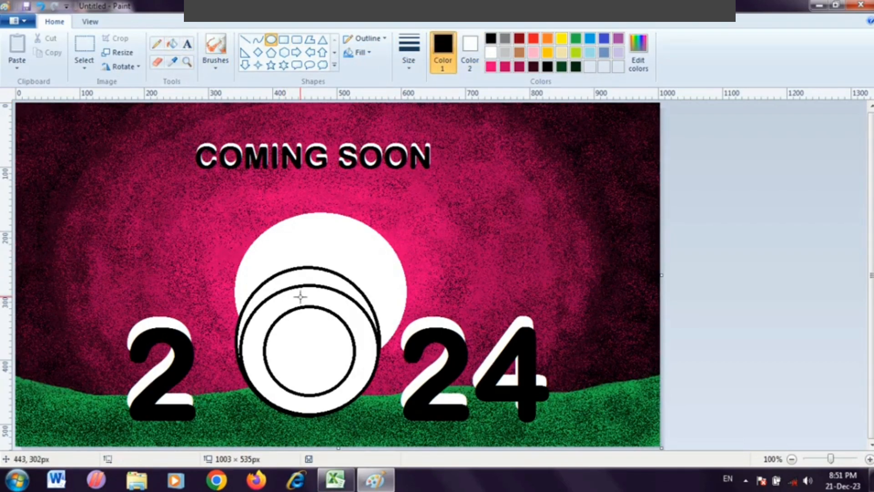
click(177, 44)
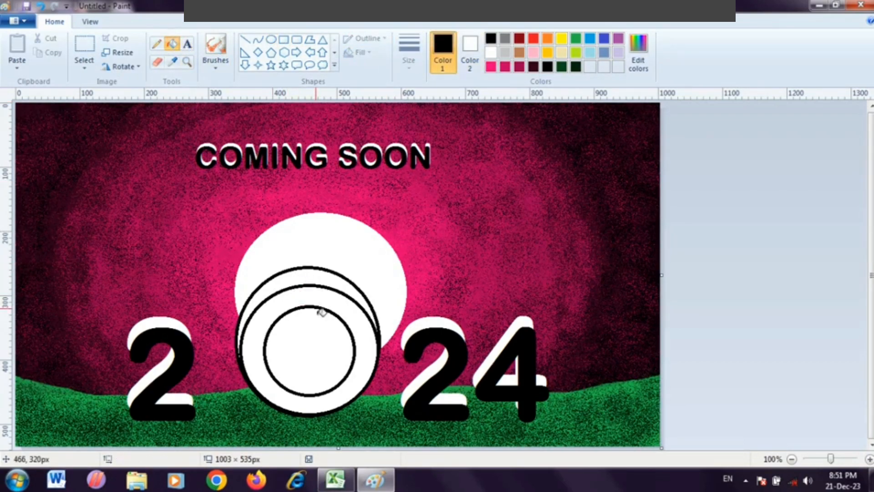
click(321, 296)
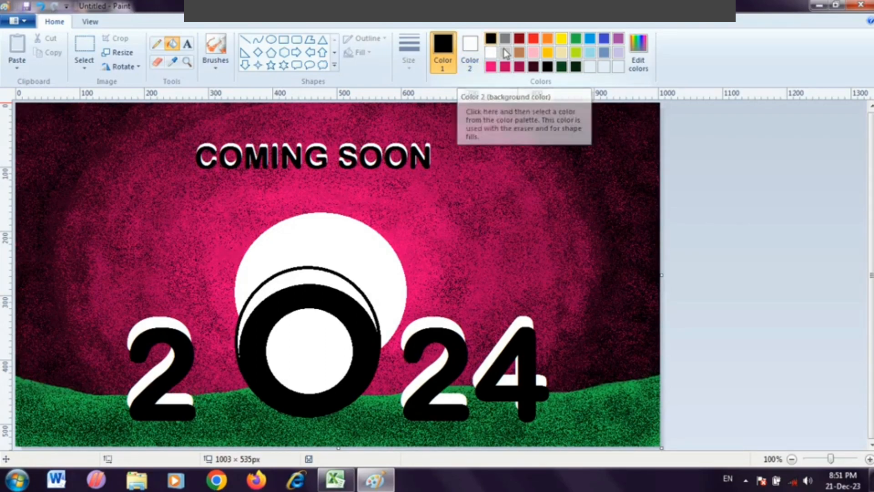
Draw four thick black lines about 18 px long inside the white circle as clock marks at 12, 6, 9 and 3 o'clock
click(245, 40)
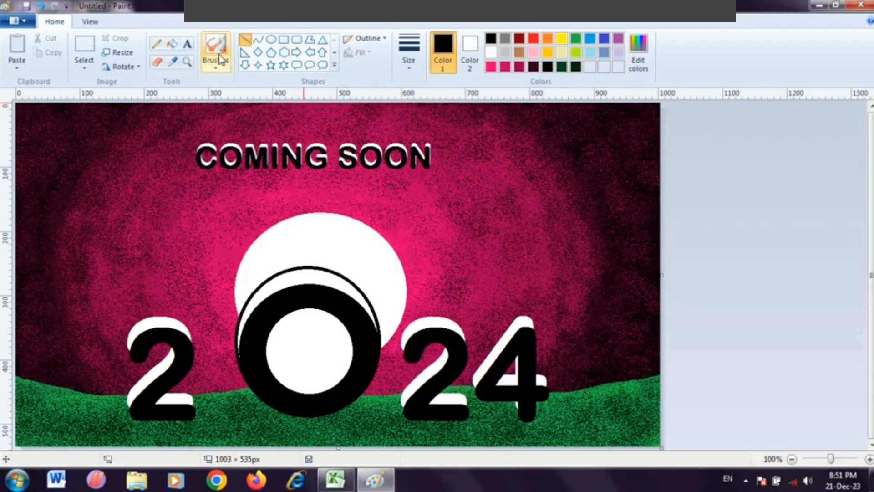
click(187, 61)
click(306, 341)
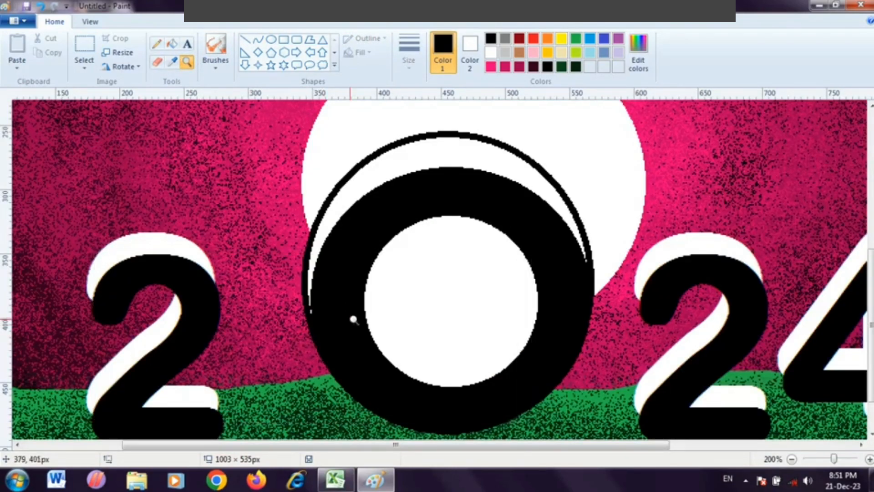
click(433, 280)
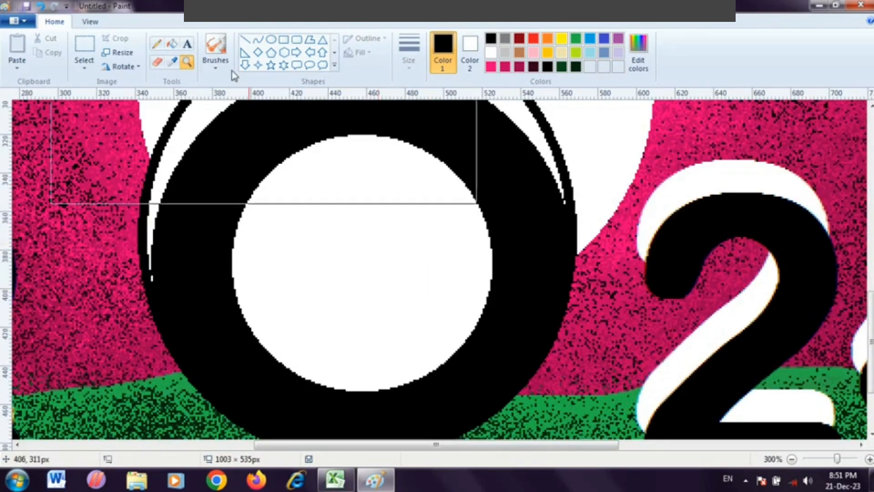
click(244, 41)
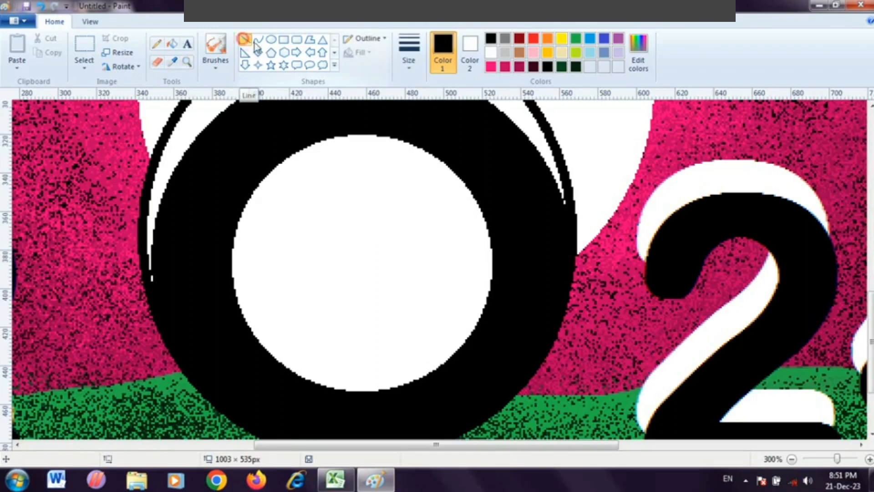
drag(359, 142, 359, 178)
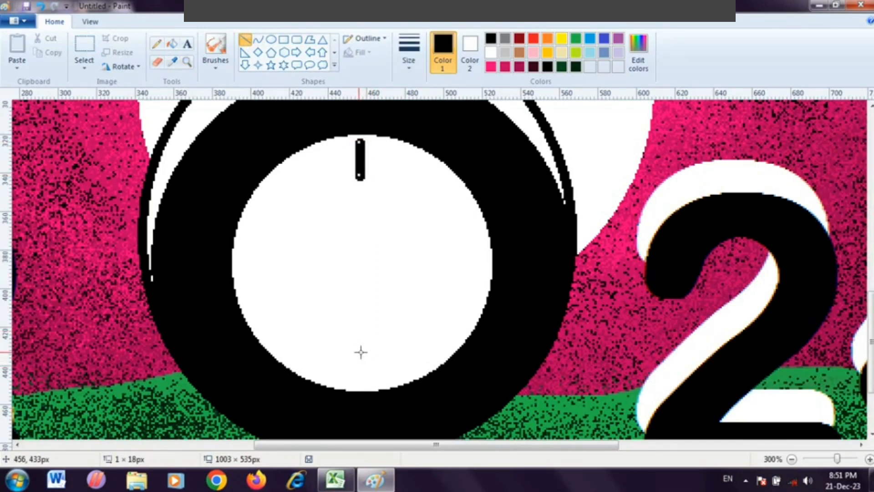
drag(363, 349, 364, 376)
drag(352, 189, 351, 190)
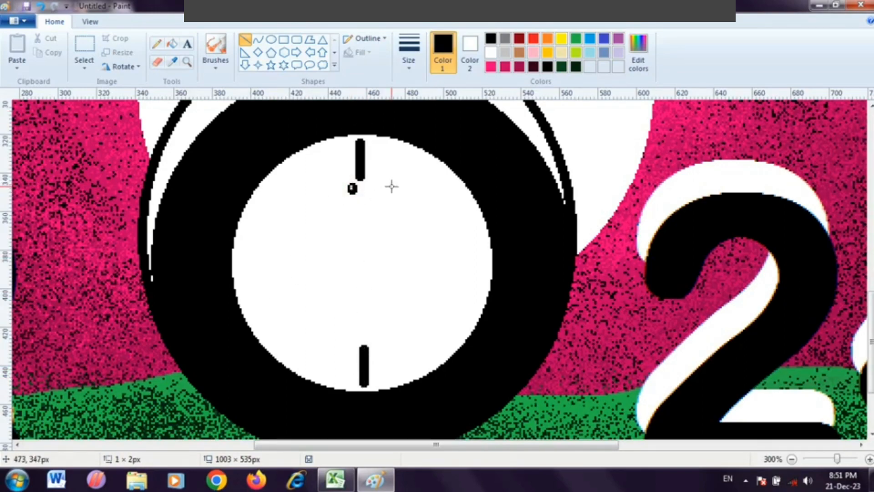
key(ctrl+z)
drag(244, 265, 289, 263)
drag(437, 257, 483, 257)
Draw four thinner black diagonal marks on the clock face, one midway between each pair of main marks
click(408, 66)
click(438, 113)
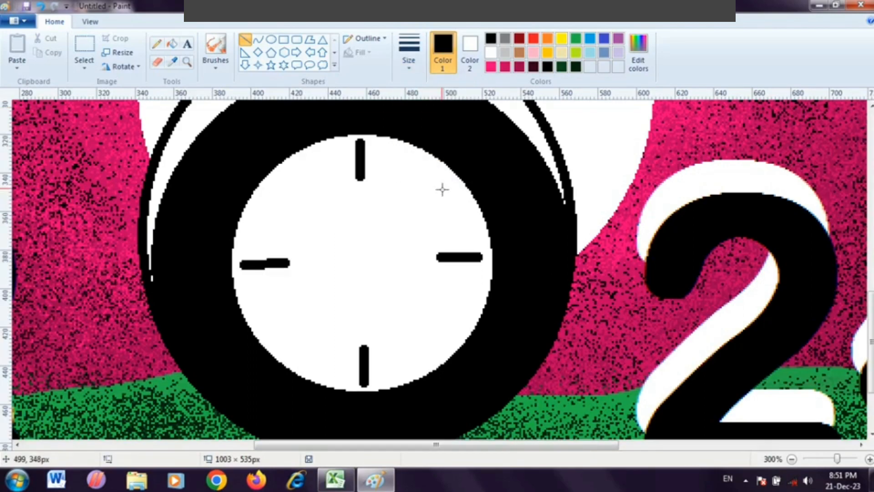
drag(442, 190, 416, 209)
drag(280, 184, 300, 204)
click(327, 209)
drag(300, 340, 327, 315)
drag(414, 311, 442, 334)
Draw eight short, thin ticks between the existing clock marks and erase the stray dot on the clock face
click(408, 65)
click(435, 113)
drag(402, 170, 388, 185)
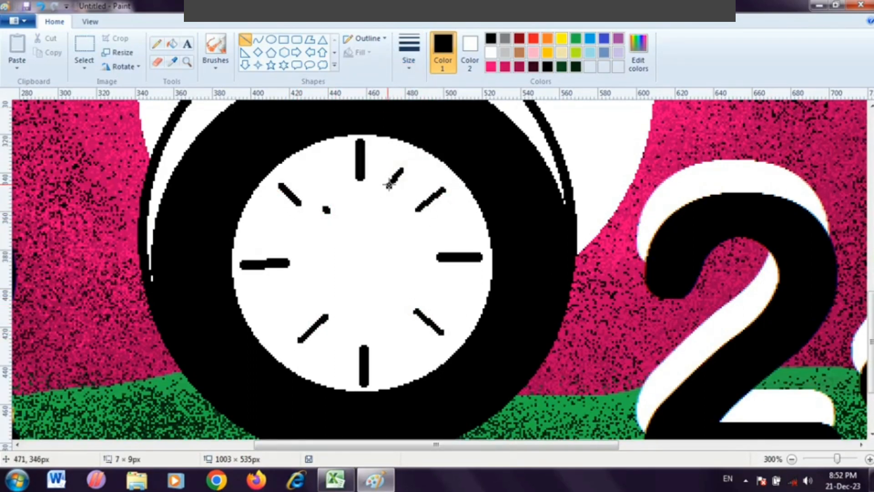
drag(458, 223, 437, 227)
drag(464, 302, 437, 291)
mouse_move(401, 364)
mouse_down()
mouse_move(396, 339)
mouse_move(326, 351)
mouse_up()
drag(297, 292, 271, 296)
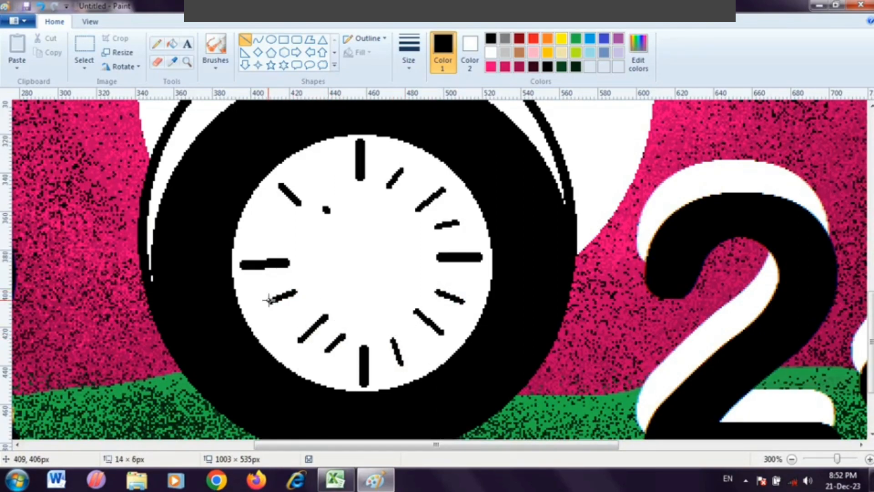
drag(289, 230, 259, 218)
drag(317, 167, 360, 271)
click(157, 63)
click(327, 209)
Draw a vertical black clock hand about 36 px long from the face's centre towards 12, using the thickest line
click(245, 40)
click(409, 54)
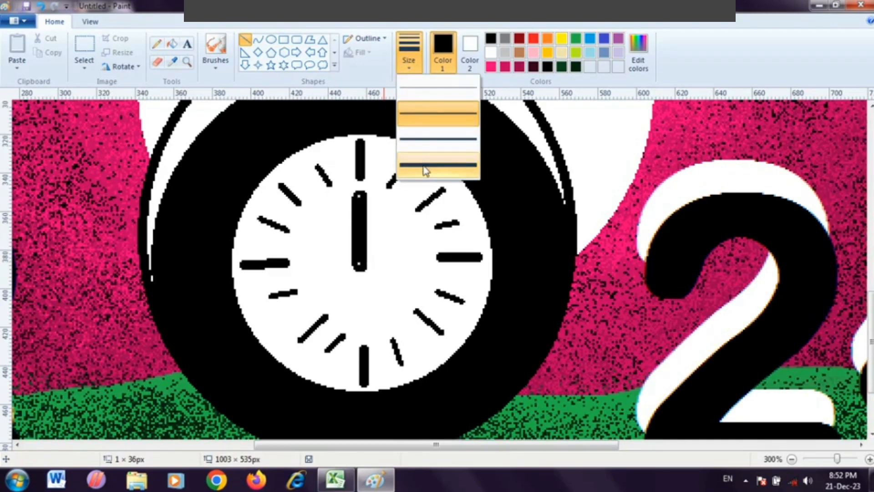
click(424, 170)
Add two small black-filled triangles to the clock hand as arrowheads, one at its tip and one lower down
click(322, 40)
click(470, 50)
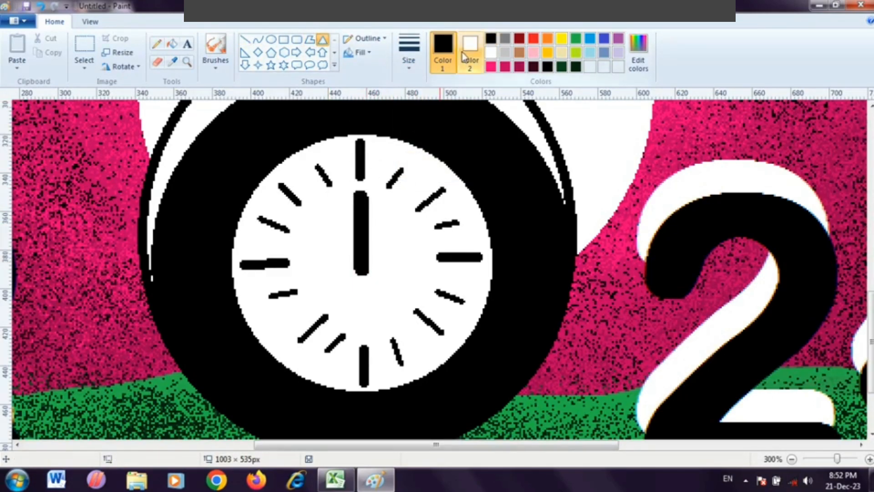
click(491, 38)
mouse_move(346, 185)
mouse_down()
mouse_move(372, 208)
mouse_move(359, 202)
mouse_move(374, 245)
mouse_move(374, 284)
mouse_up()
key(Down)
key(Down)
key(Right)
key(Right)
key(Right)
click(404, 243)
click(386, 266)
Draw a small black-filled circle at the base of the clock hand as its hub
click(271, 40)
click(400, 290)
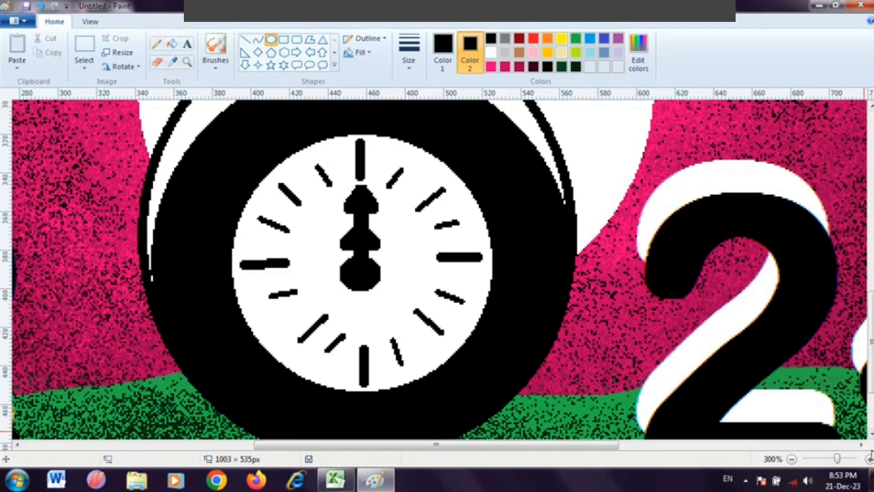
click(792, 459)
click(793, 459)
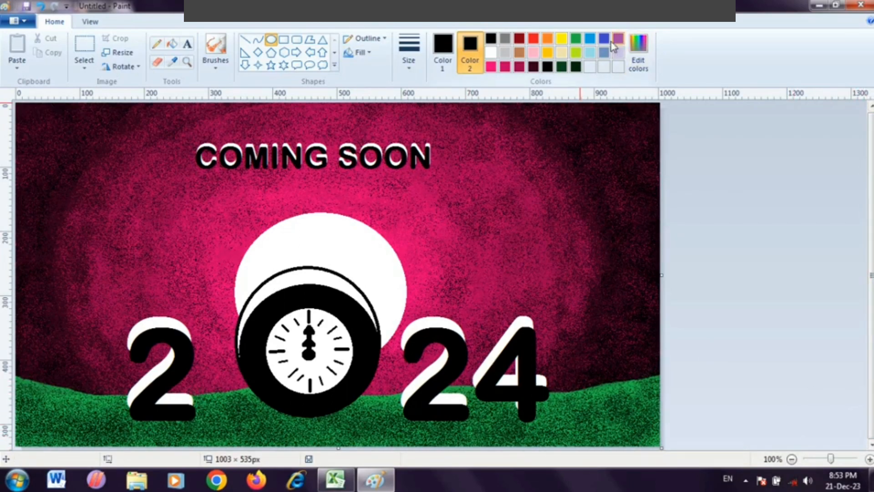
Mix a dark green (red 15, green 79, blue 34) and set it as both outline and fill colour for polygons
click(638, 59)
drag(574, 226, 576, 253)
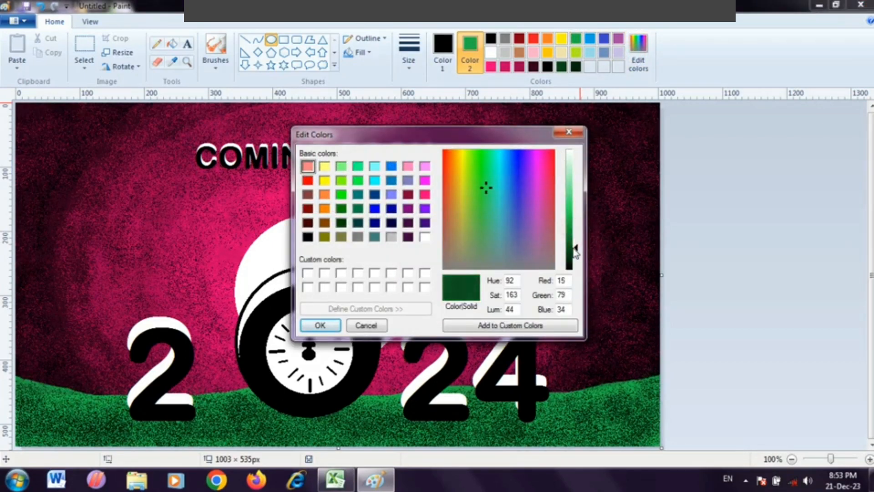
click(321, 325)
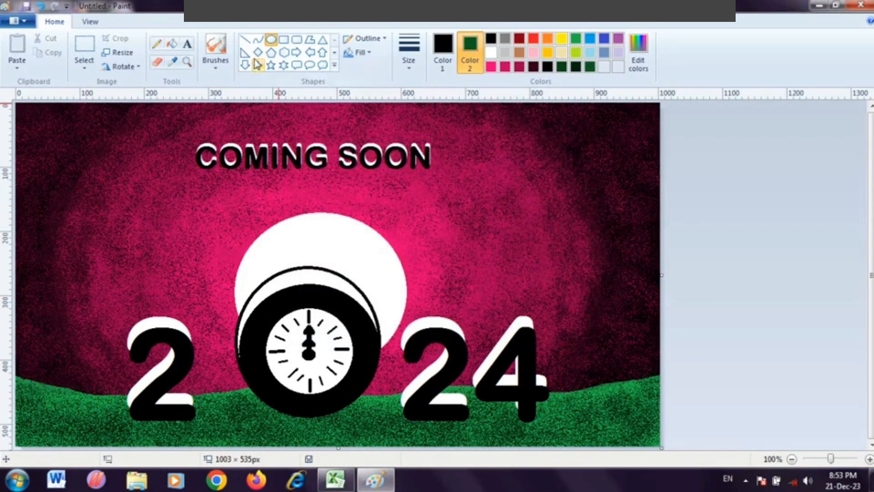
click(309, 41)
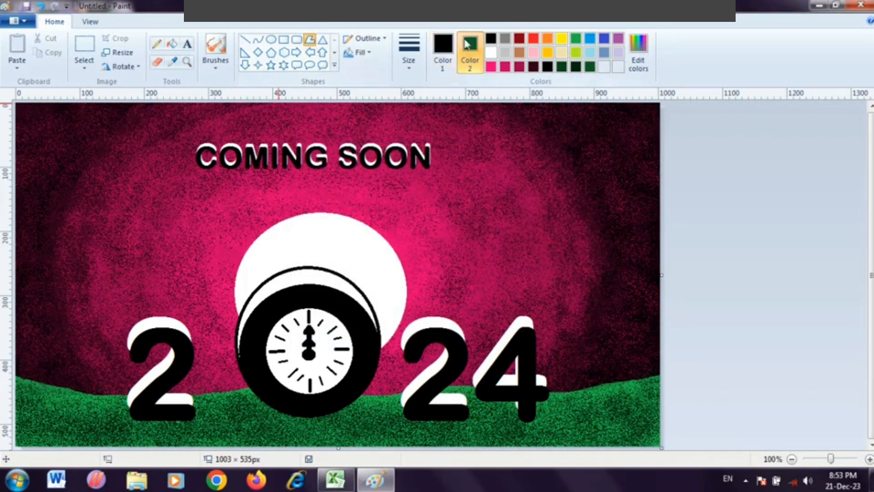
click(442, 51)
click(590, 67)
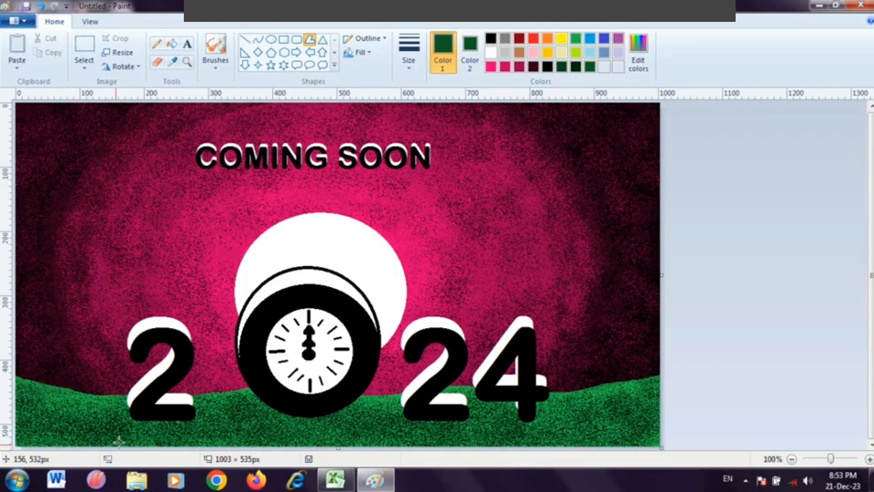
Draw a dark-green polygon shadow beneath the first 2, slanting down and left to the canvas's lower edge
mouse_move(135, 418)
mouse_down()
mouse_move(190, 416)
mouse_move(158, 457)
mouse_move(138, 421)
mouse_move(192, 421)
mouse_move(164, 459)
mouse_up()
click(221, 427)
key(ctrl+z)
double_click(146, 447)
click(292, 419)
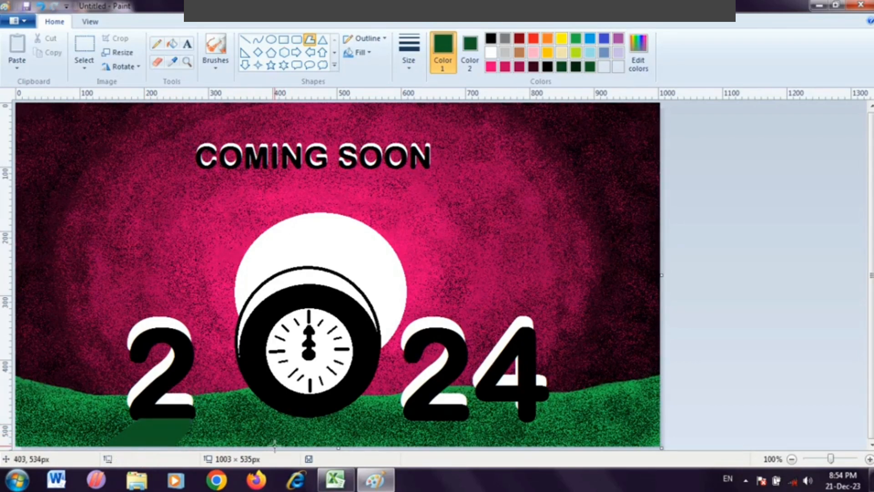
drag(275, 446, 250, 465)
click(334, 444)
click(376, 458)
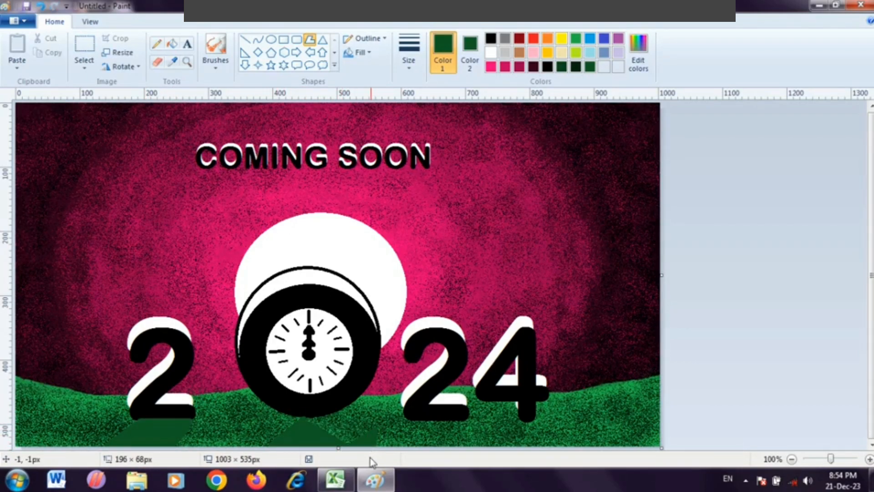
double_click(390, 449)
drag(397, 415, 380, 341)
key(ctrl+z)
Draw a dark-green polygon shadow beneath the clock zero, widening towards the canvas's lower edge
click(345, 453)
mouse_move(295, 419)
mouse_down()
mouse_move(324, 419)
mouse_move(302, 426)
mouse_move(303, 415)
mouse_up()
double_click(258, 467)
click(379, 417)
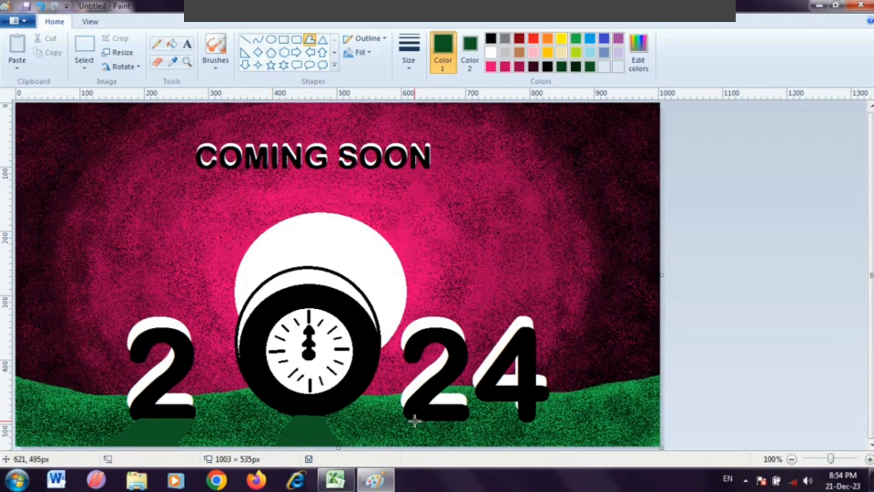
Draw a dark-green polygon shadow beneath the second 2, slanting down and right to the canvas's lower edge
drag(414, 419, 470, 419)
click(506, 448)
double_click(458, 451)
Draw a dark-green polygon shadow about 281 × 117 px from the foot of the 4, slanting down and right past the canvas edge
mouse_move(529, 421)
mouse_down()
mouse_move(586, 416)
mouse_move(587, 448)
mouse_up()
key(ctrl+z)
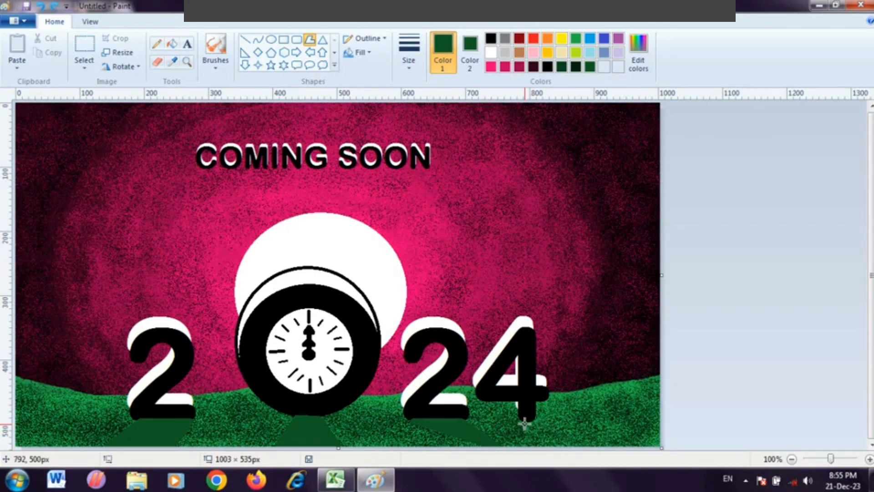
mouse_move(524, 421)
mouse_down()
mouse_move(541, 417)
mouse_move(612, 455)
mouse_up()
drag(705, 490, 704, 489)
click(701, 434)
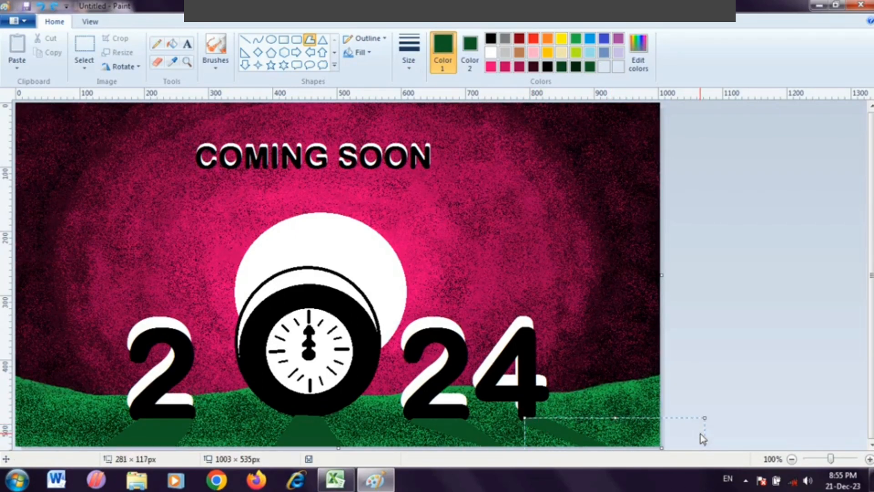
click(690, 388)
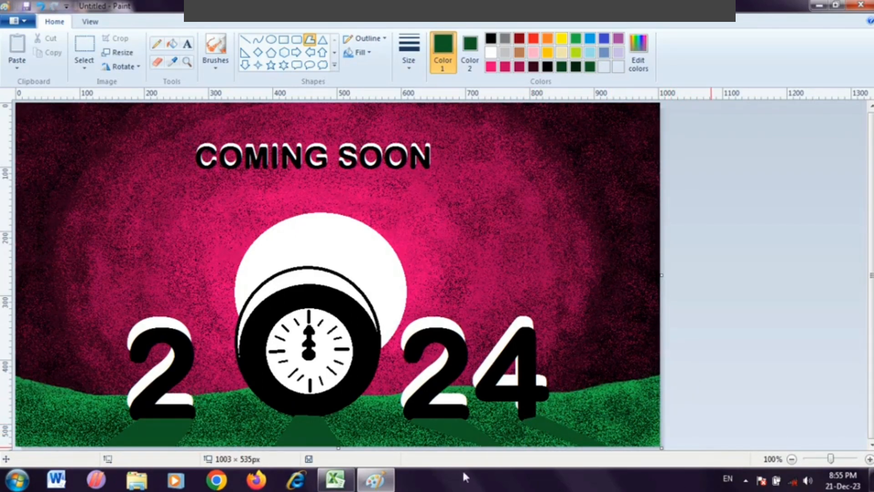